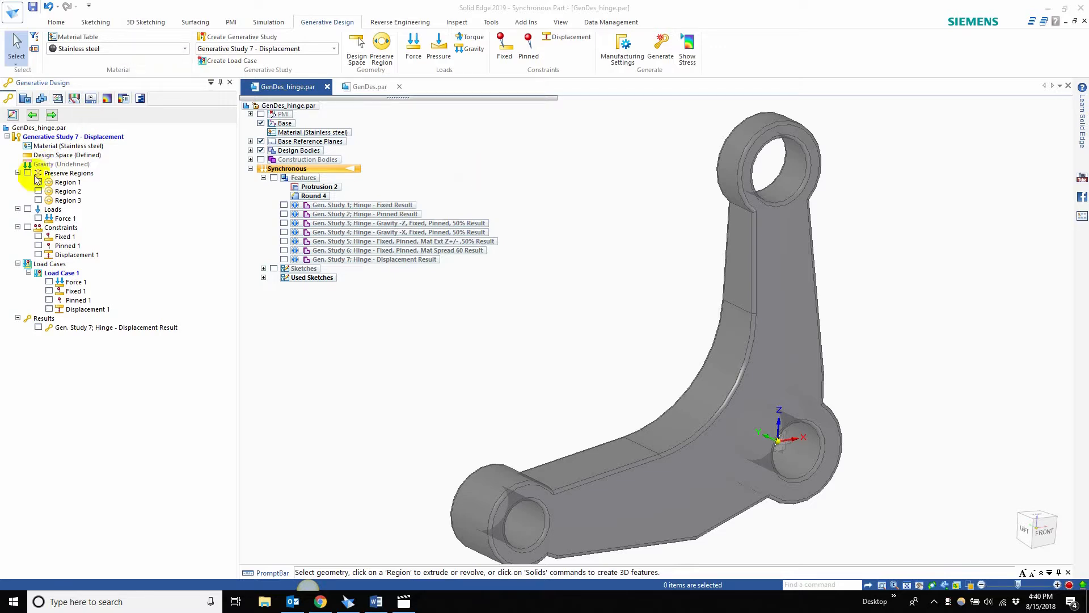
Step: Highlight the design space, and display the preserve regions on the hinge to examine Region 1 and the full set
left_click(71, 155)
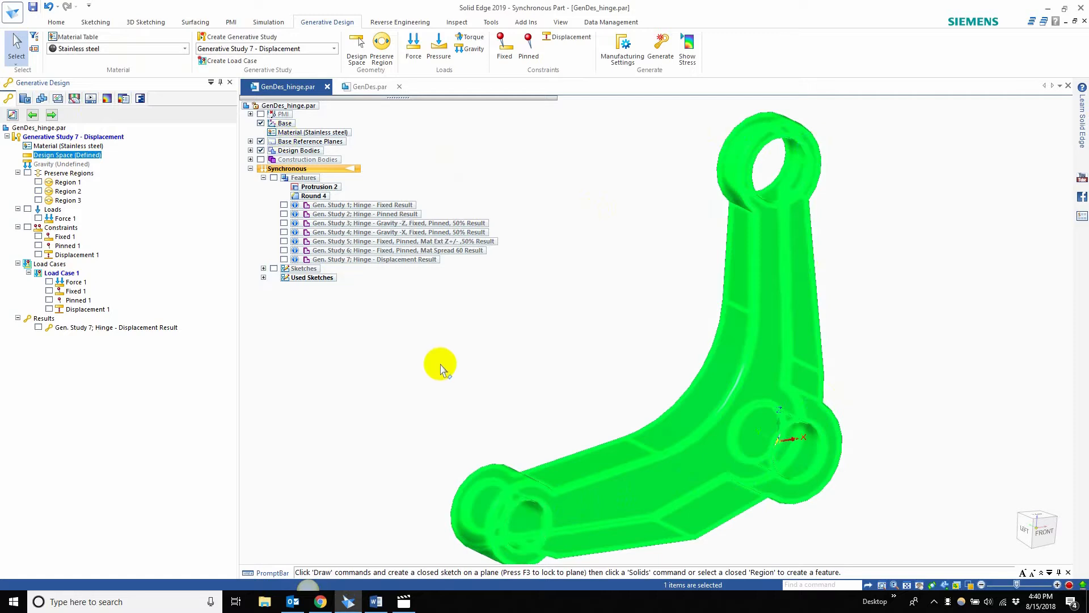
left_click(437, 364)
left_click(27, 172)
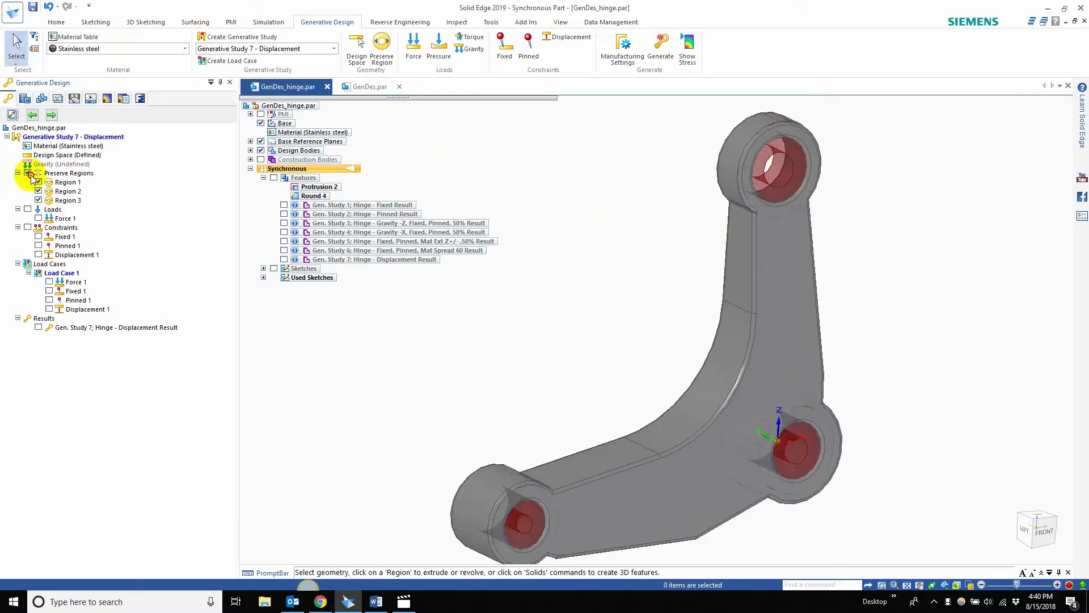
left_click(67, 182)
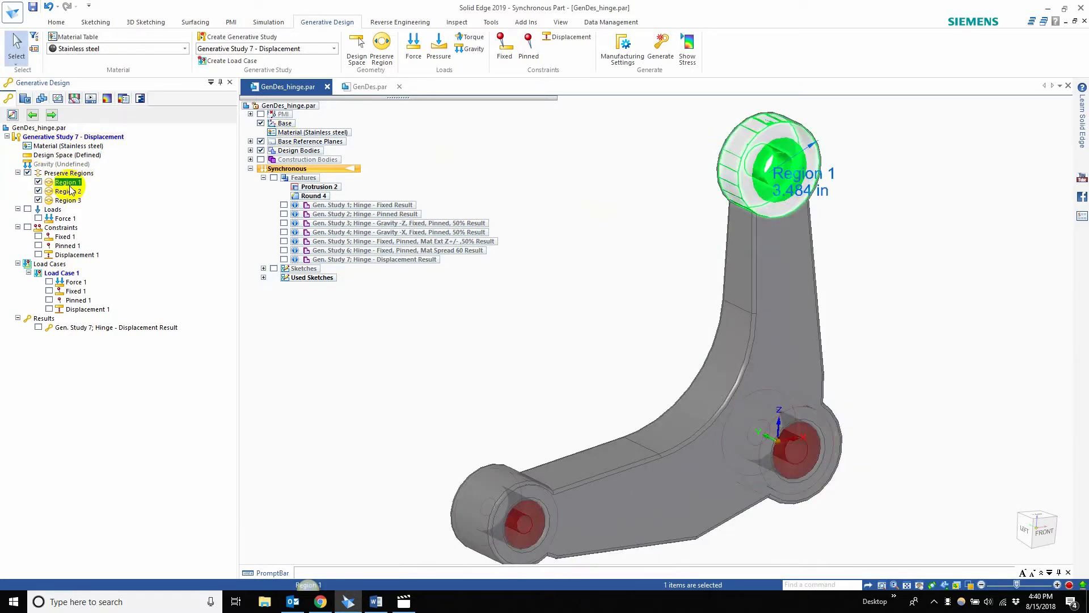
left_click(69, 172)
left_click(388, 332)
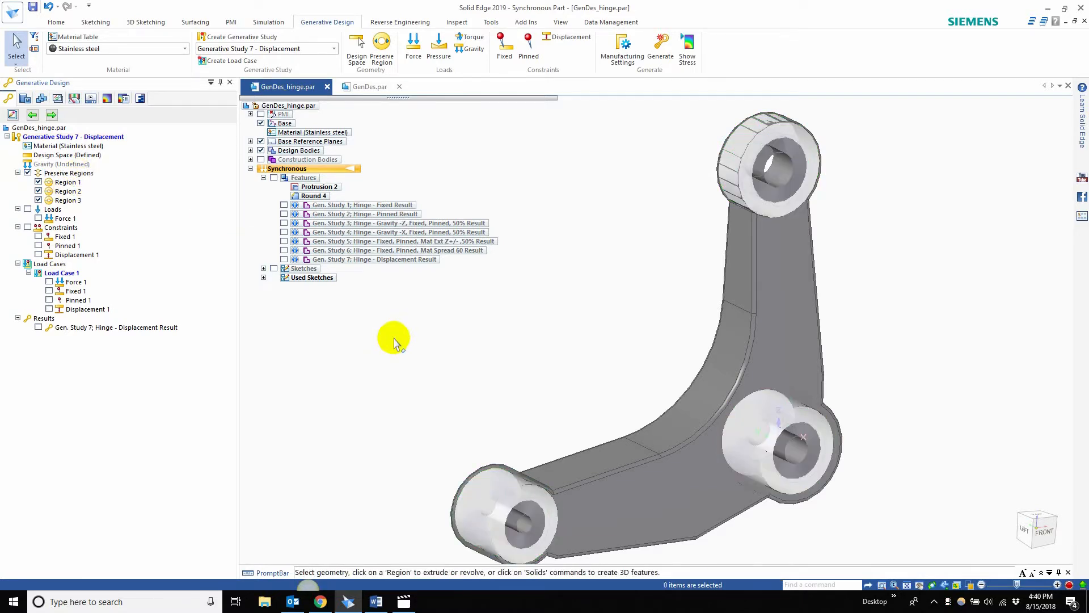
left_click(27, 173)
Step: Show the study's loads on the model and highlight Force 1 at the end of the hinge's lower arm
middle_click_drag(574, 325, 658, 297)
left_click(27, 209)
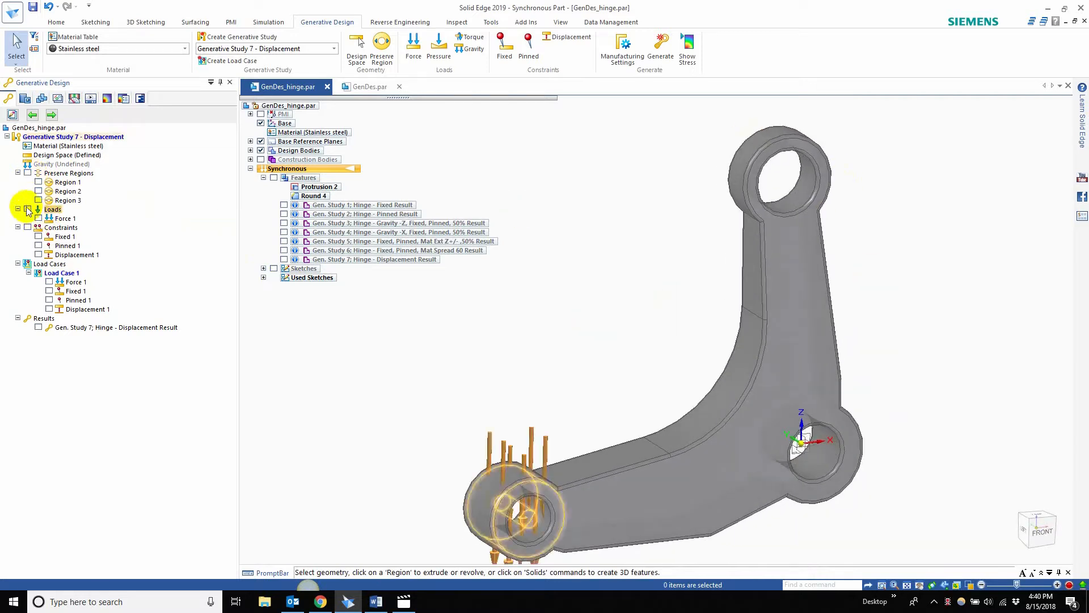
left_click(61, 218)
left_click(378, 366)
middle_click_drag(378, 366, 309, 337)
left_click(62, 219)
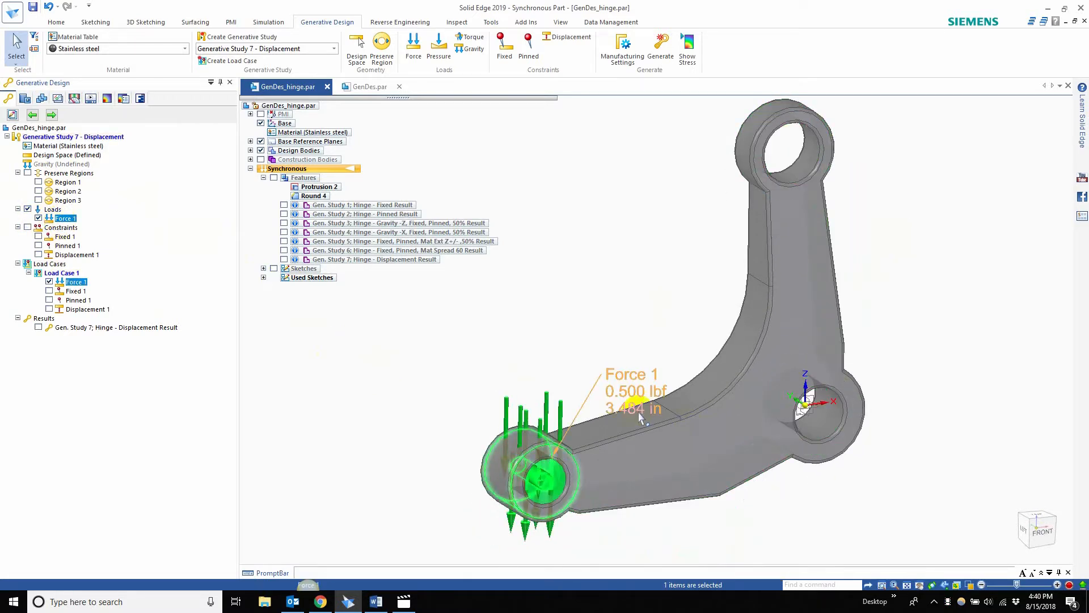
Step: Show the Fixed 1 and Pinned 1 constraints with Displacement 1 hidden, and highlight each one on its bore
left_click(29, 228)
left_click(29, 228)
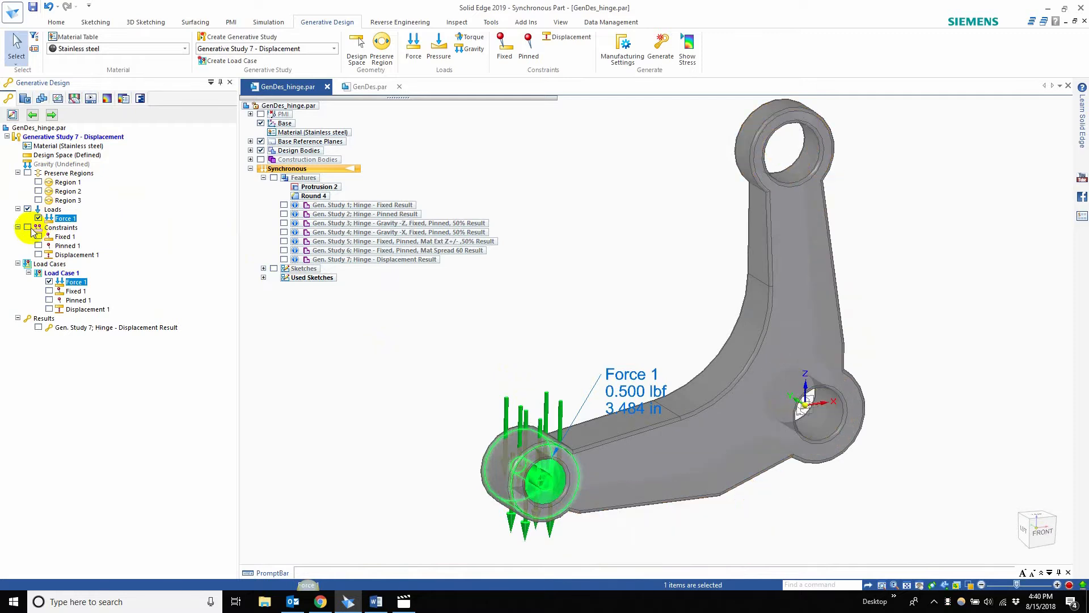
left_click(28, 228)
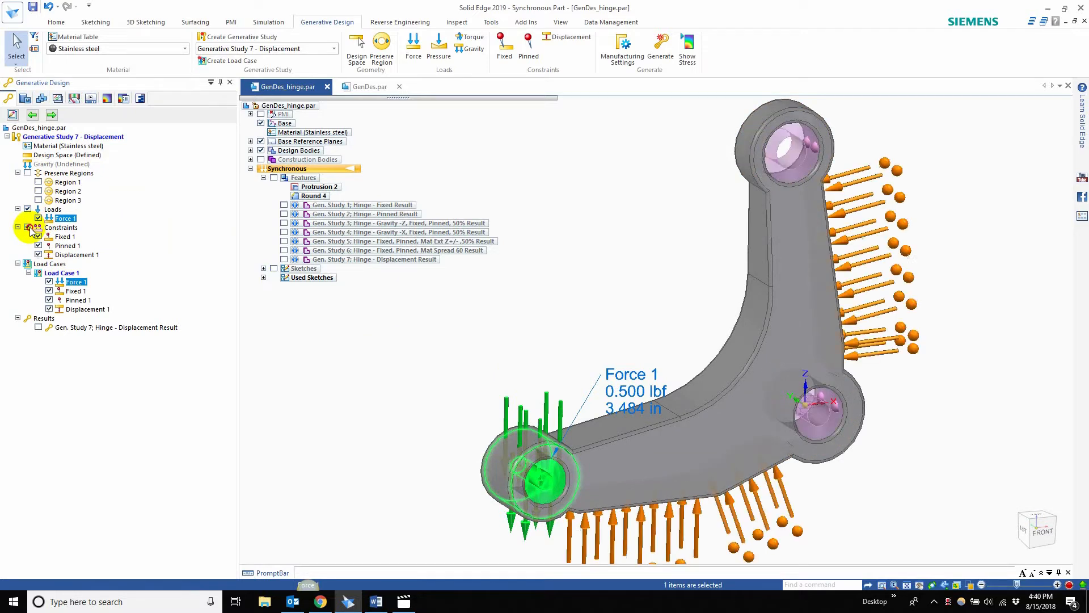
left_click(38, 255)
left_click(65, 238)
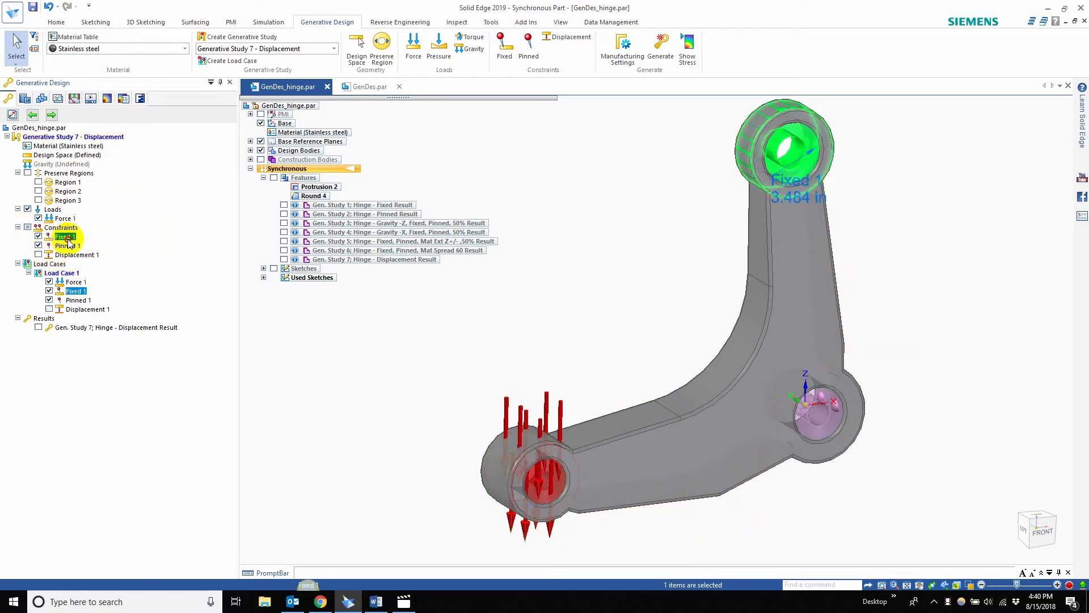
left_click(68, 244)
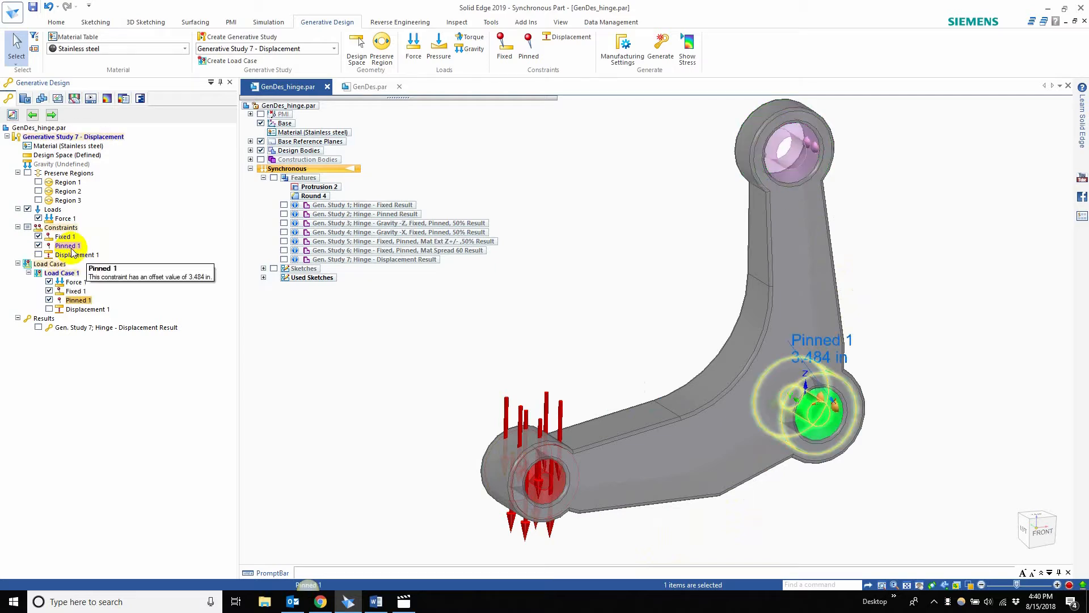
left_click(59, 237)
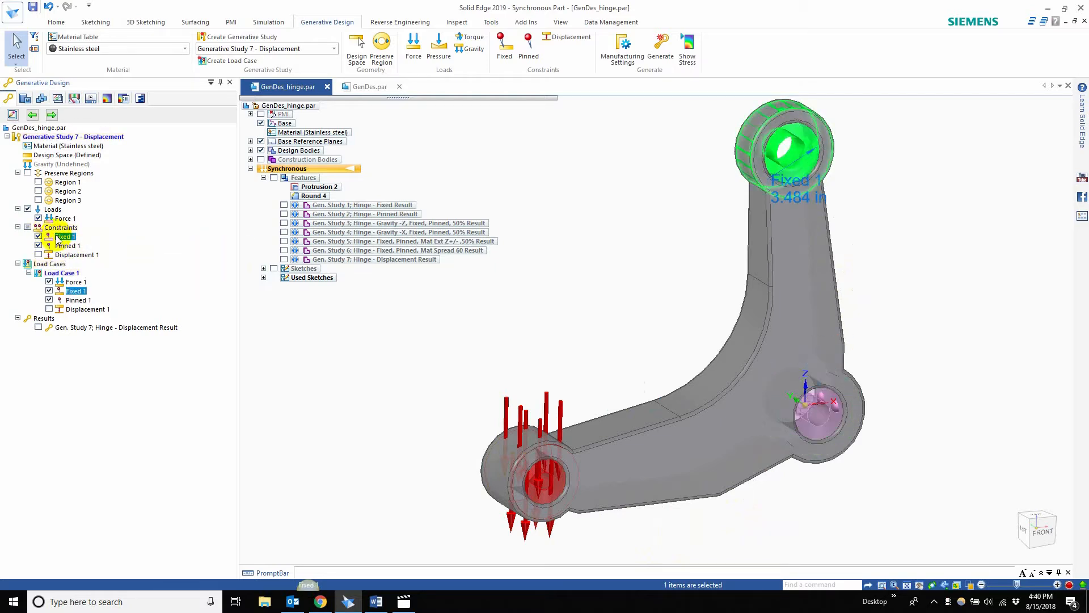
left_click(64, 245)
left_click(436, 334)
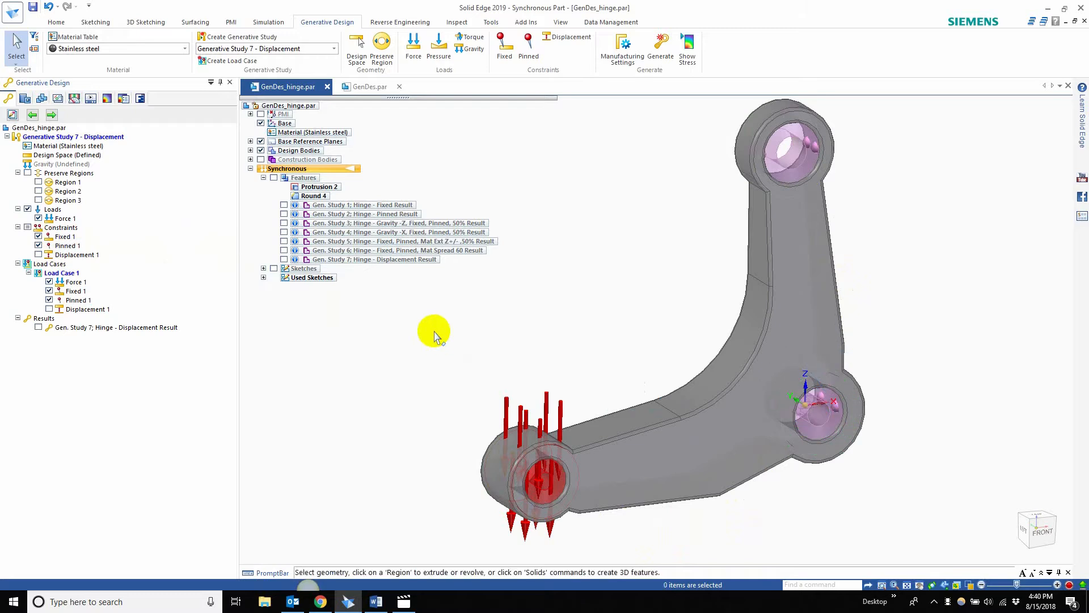
Step: Edit the Fixed 1 constraint's graphic symbols, making the symbol size slightly larger
double_click(67, 239)
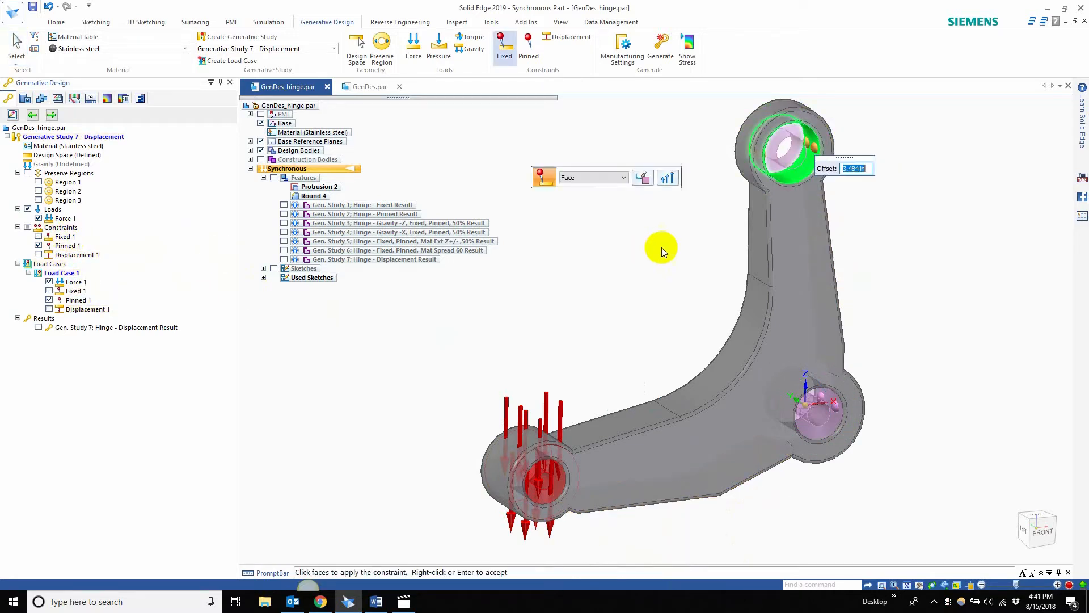
left_click(643, 178)
left_click(645, 222)
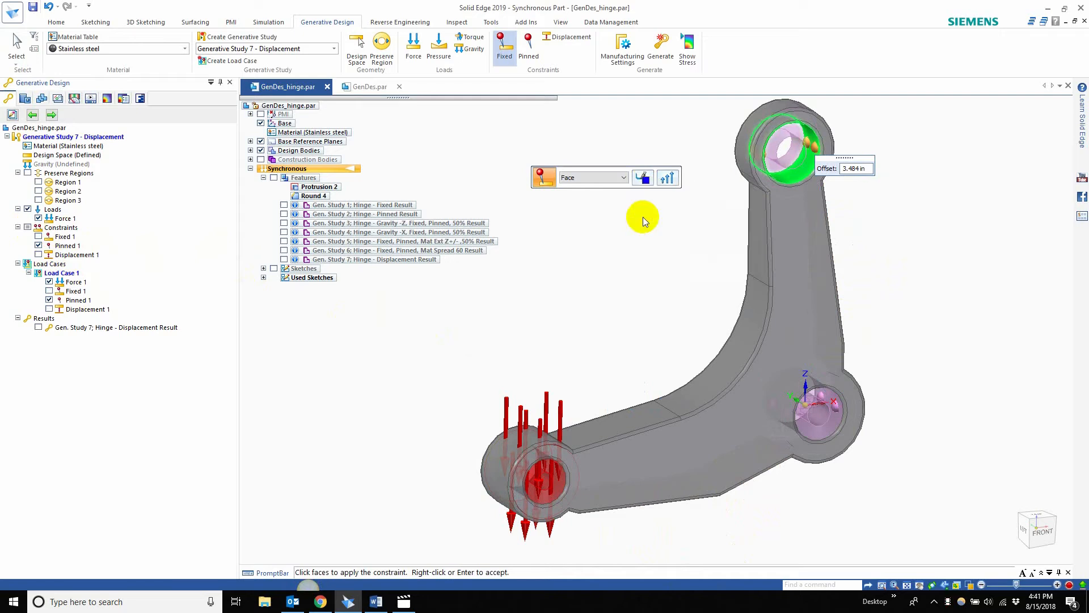
left_click(667, 178)
left_click_drag(601, 157, 606, 156)
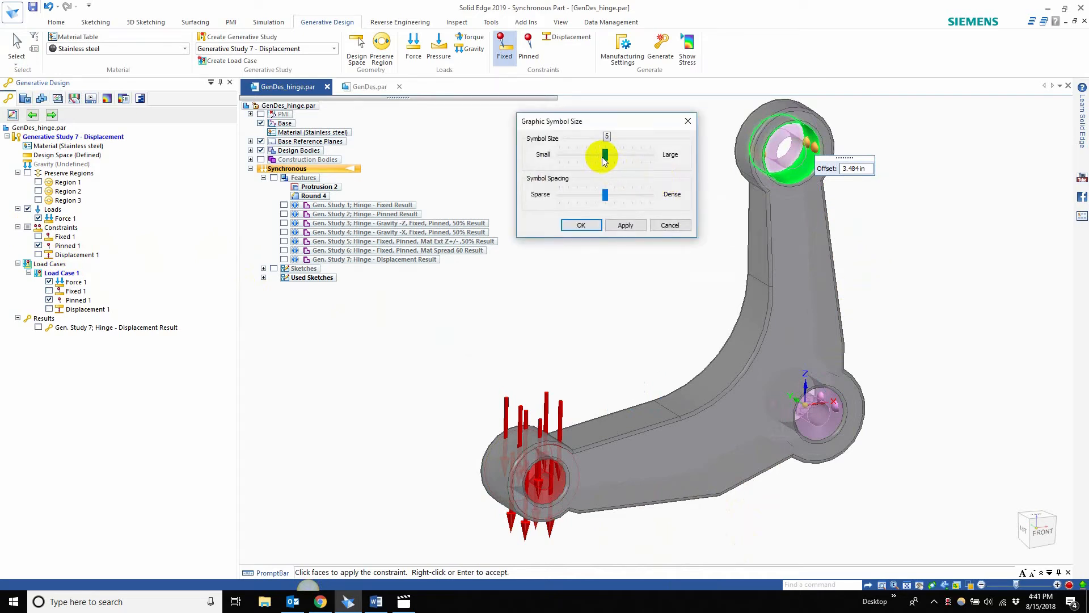
left_click(581, 225)
key("Escape")
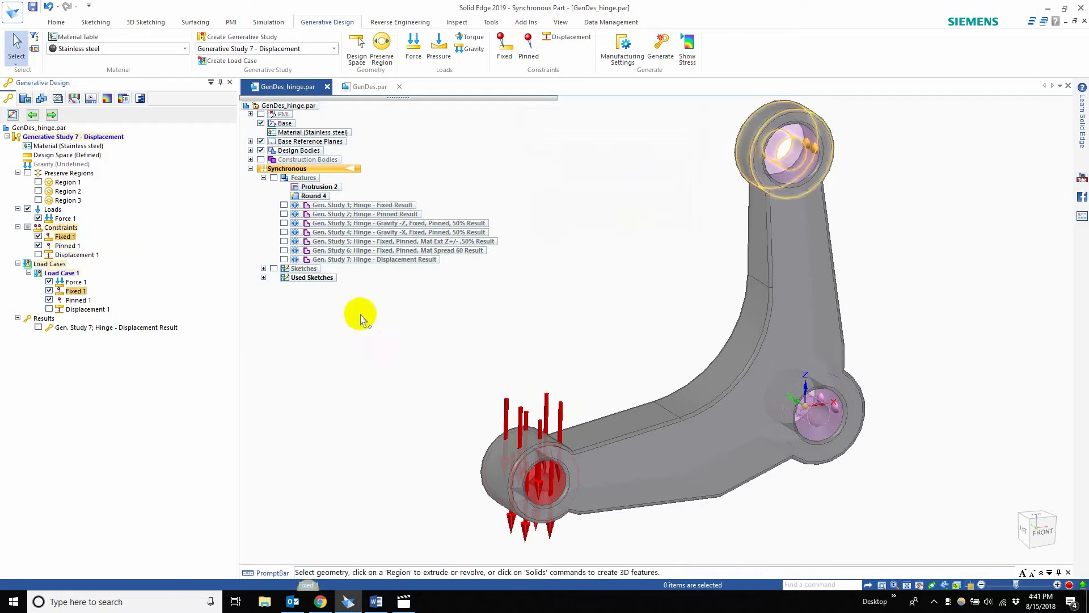
Step: Change the display colour of the Fixed 1 constraint to blue
left_click(68, 236)
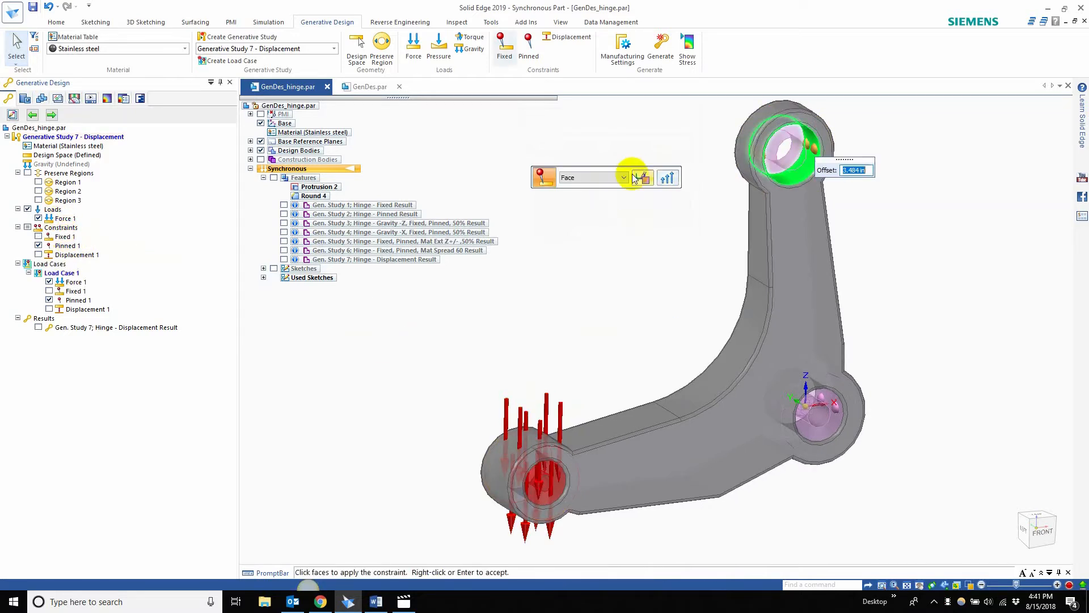
left_click(642, 178)
left_click(637, 218)
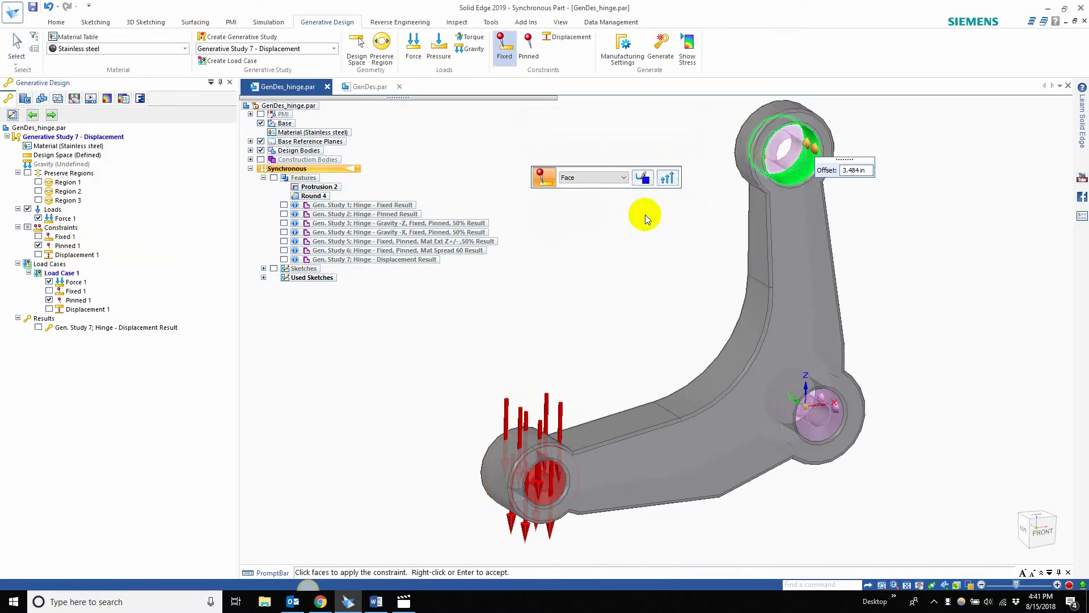
right_click(644, 215)
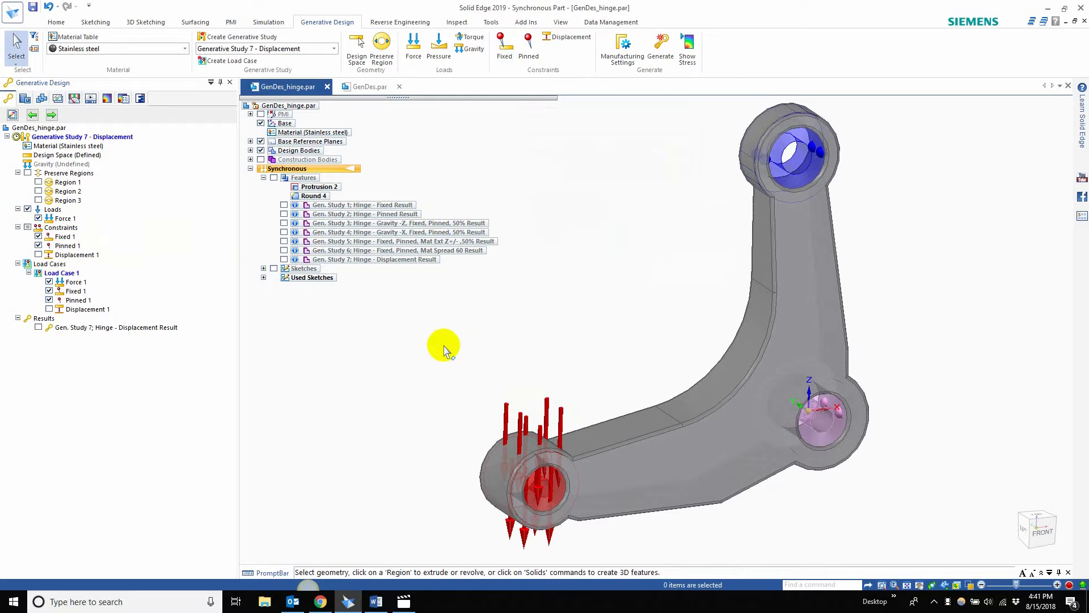
Step: Show the Displacement 1 constraint and edit it, choosing Normal to Face as its direction
left_click(38, 254)
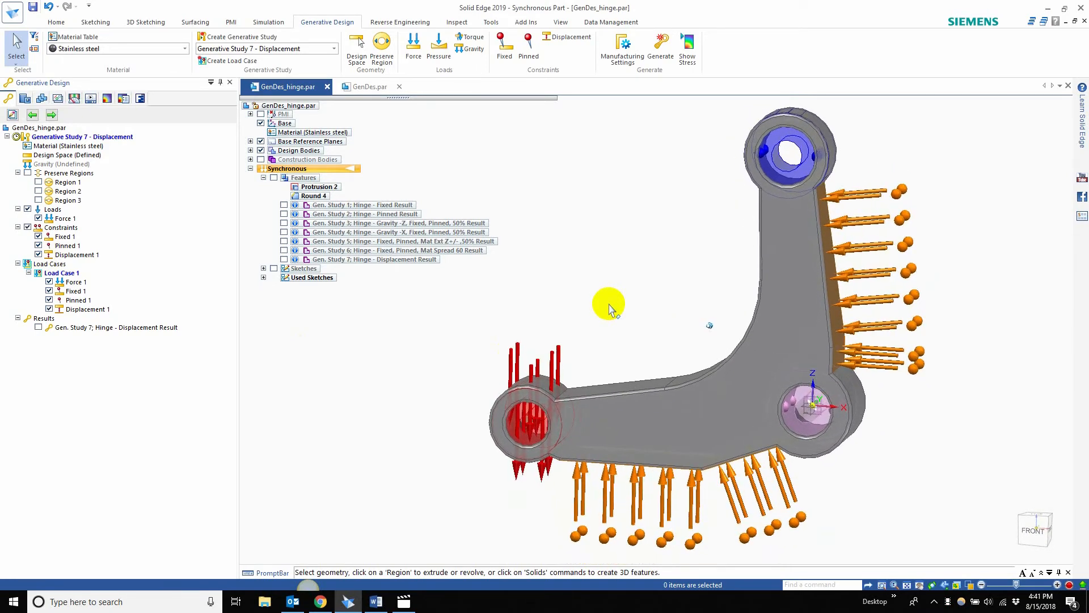
double_click(85, 255)
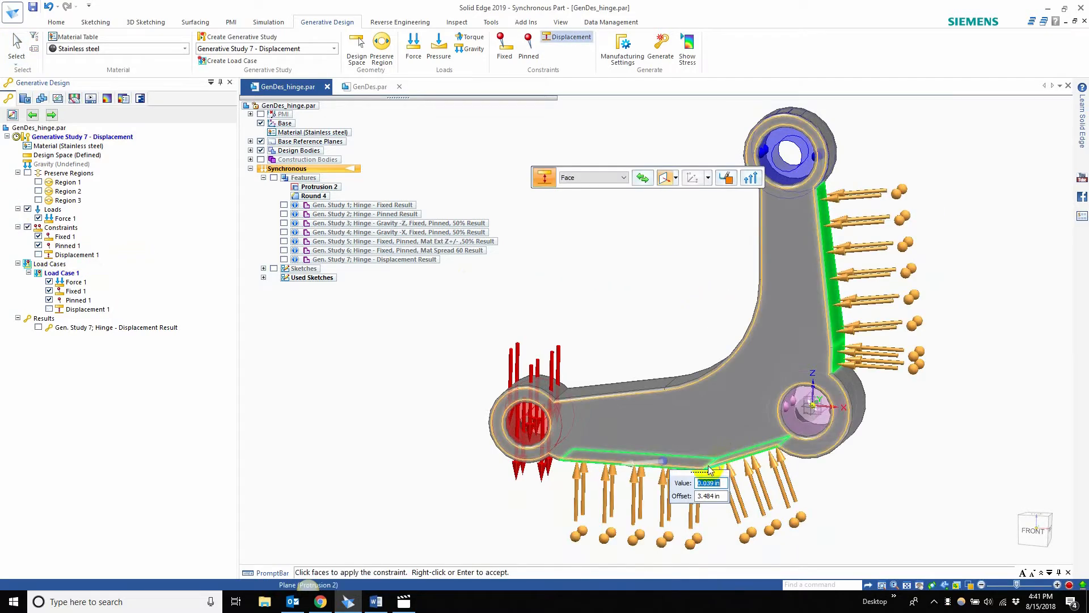
left_click_drag(713, 483, 671, 244)
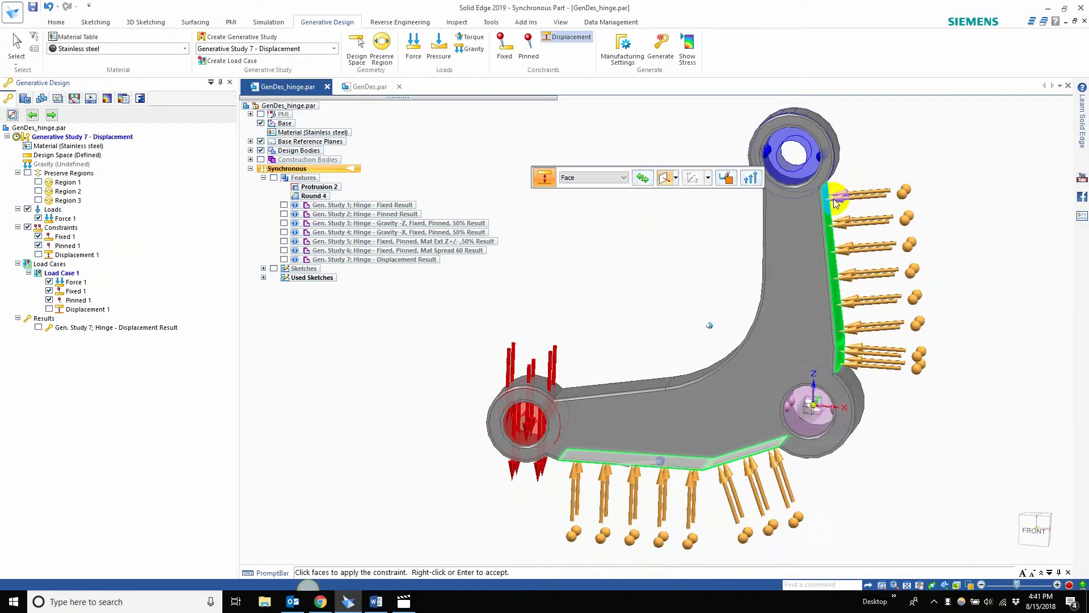
middle_click_drag(899, 429, 798, 471)
middle_click_drag(631, 442, 734, 436)
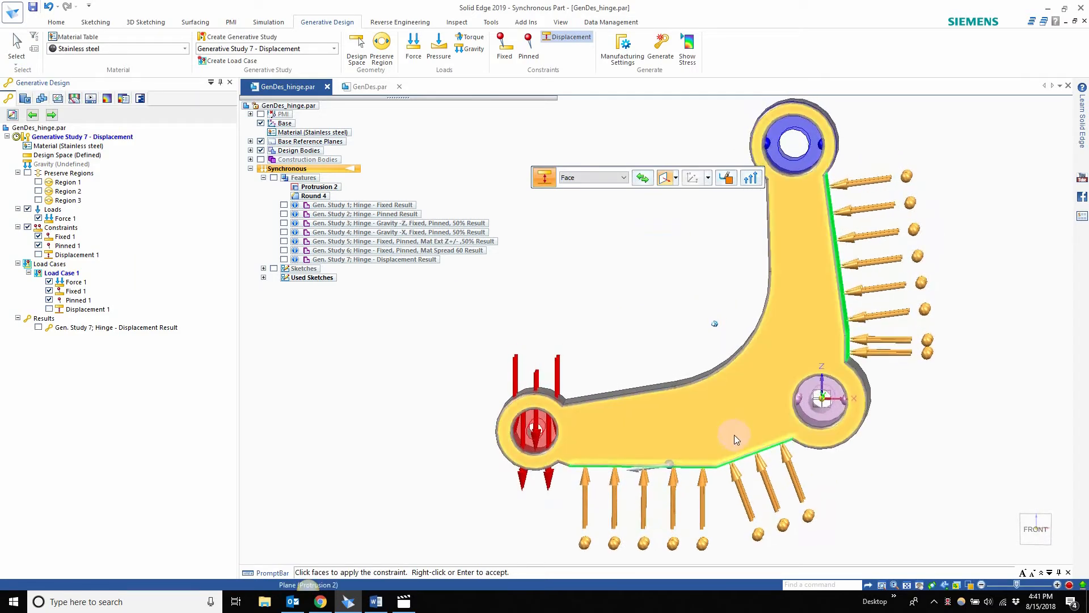
left_click(675, 178)
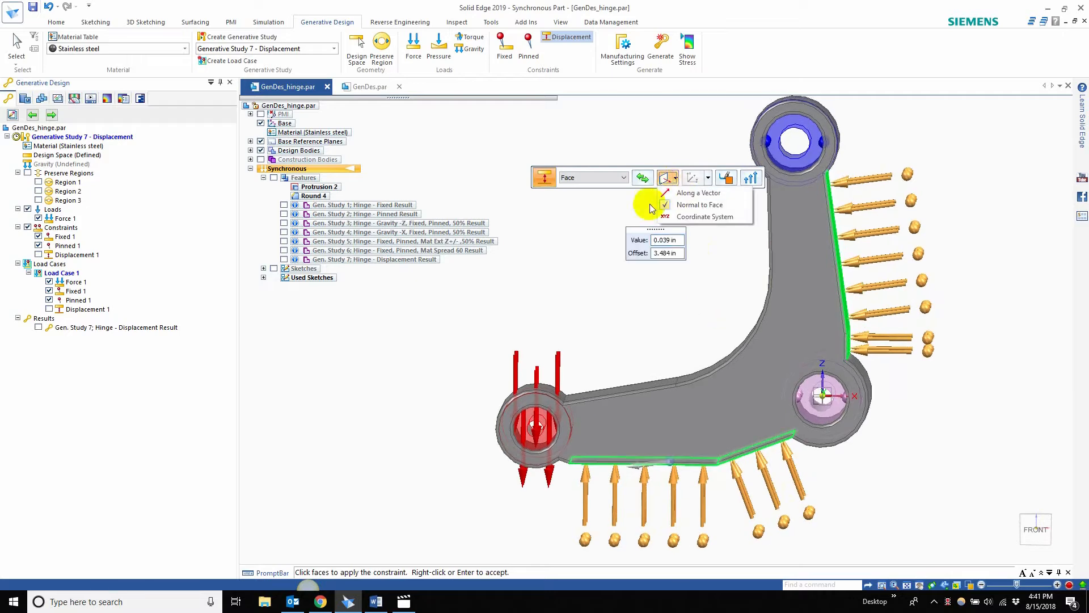
left_click(713, 206)
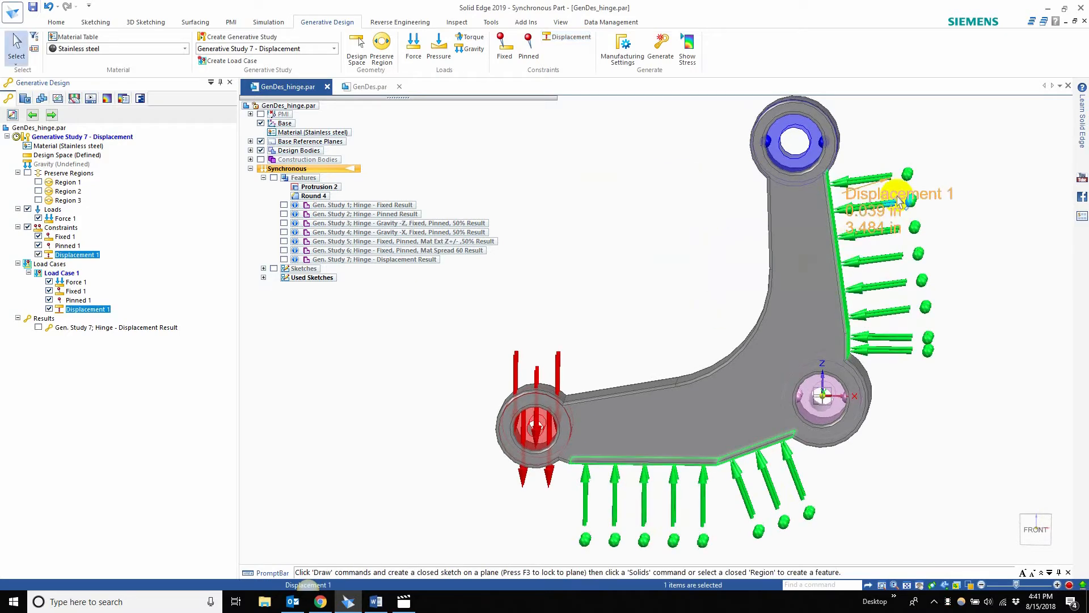
Step: Reopen Displacement 1 for editing and place its value and offset box in the open area beside the hinge
double_click(85, 254)
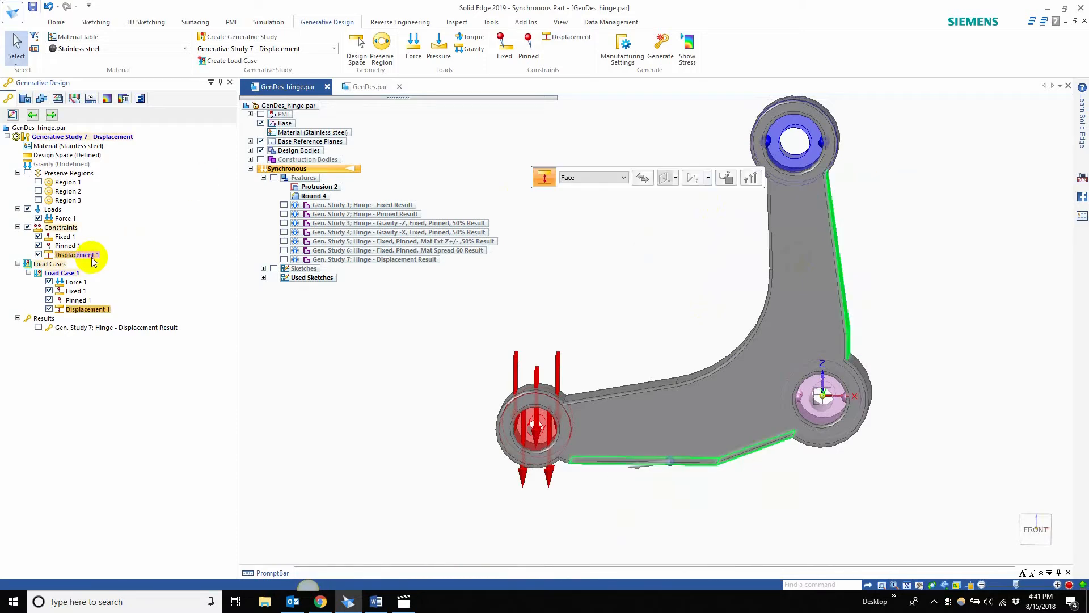
left_click(710, 476)
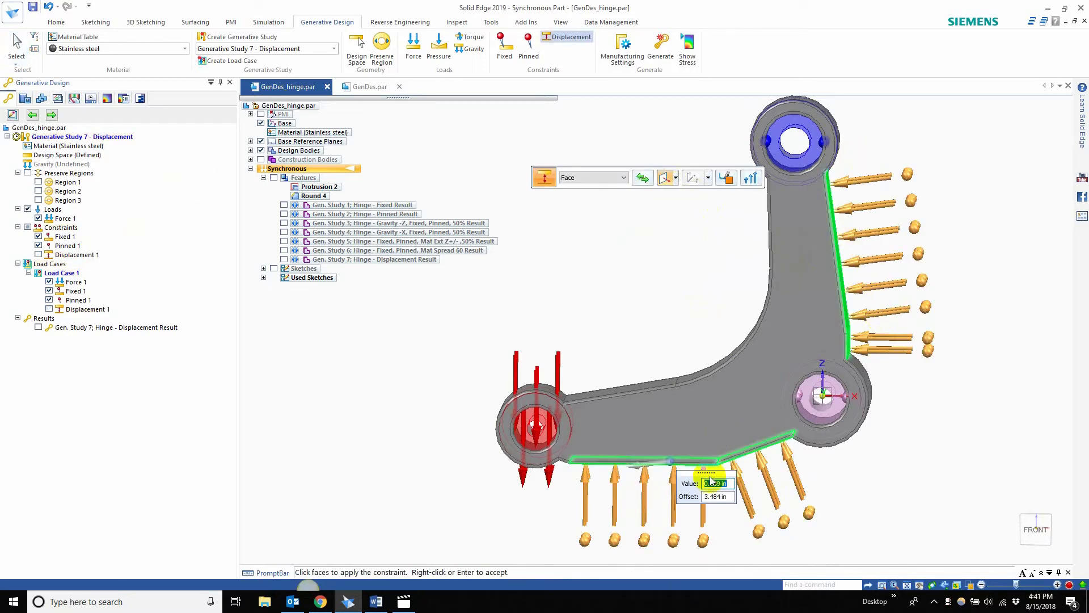
left_click_drag(711, 477, 687, 292)
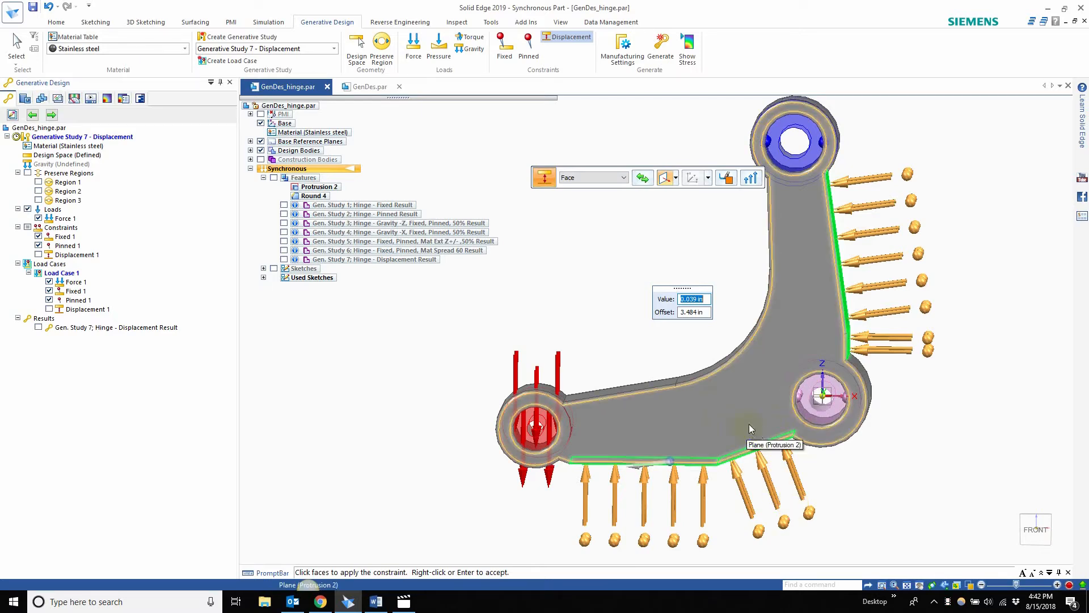
left_click(683, 315)
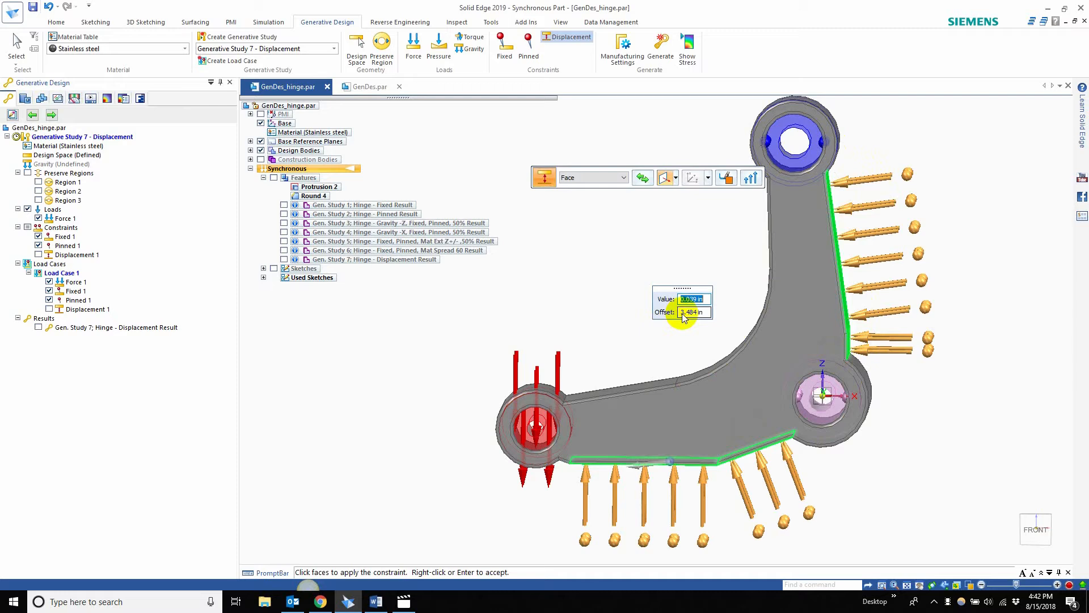
Step: Try reversing the displacement direction and back, and review the Along a Vector direction option against the selected outer faces
left_click(644, 178)
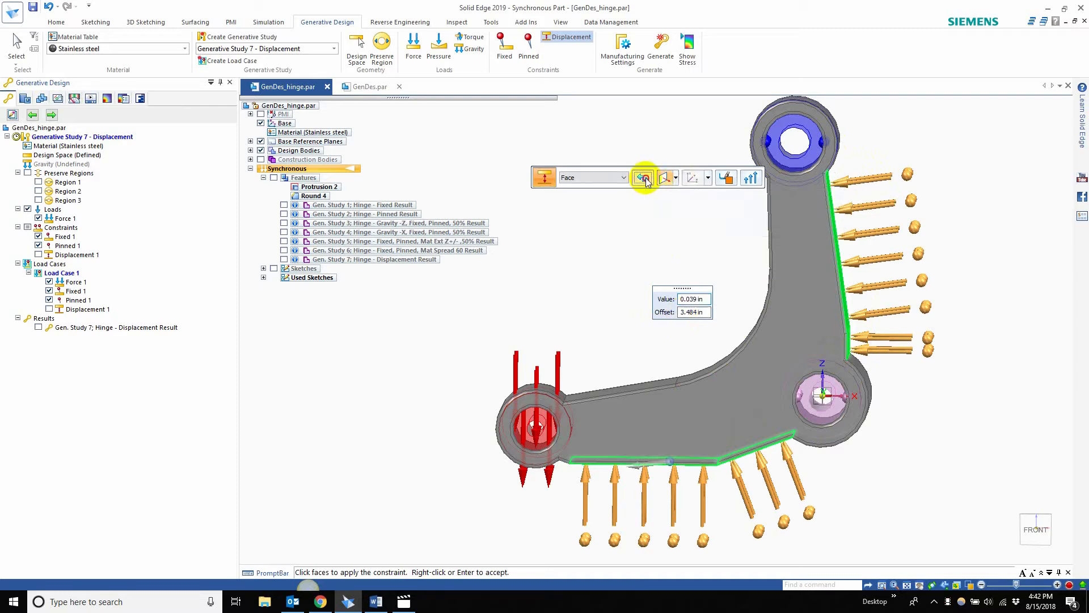
left_click(645, 179)
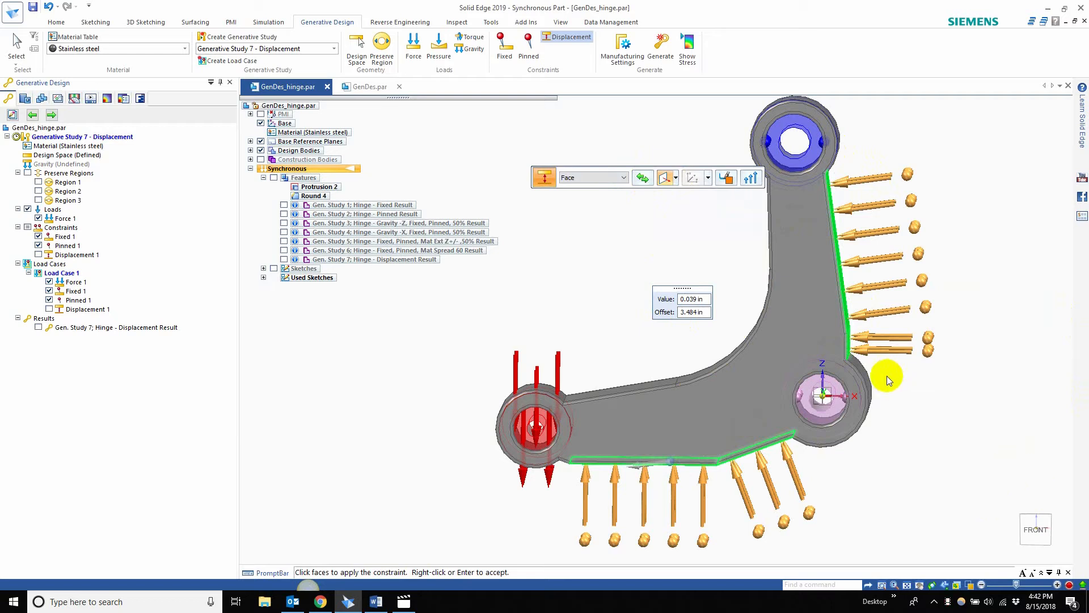
left_click(675, 178)
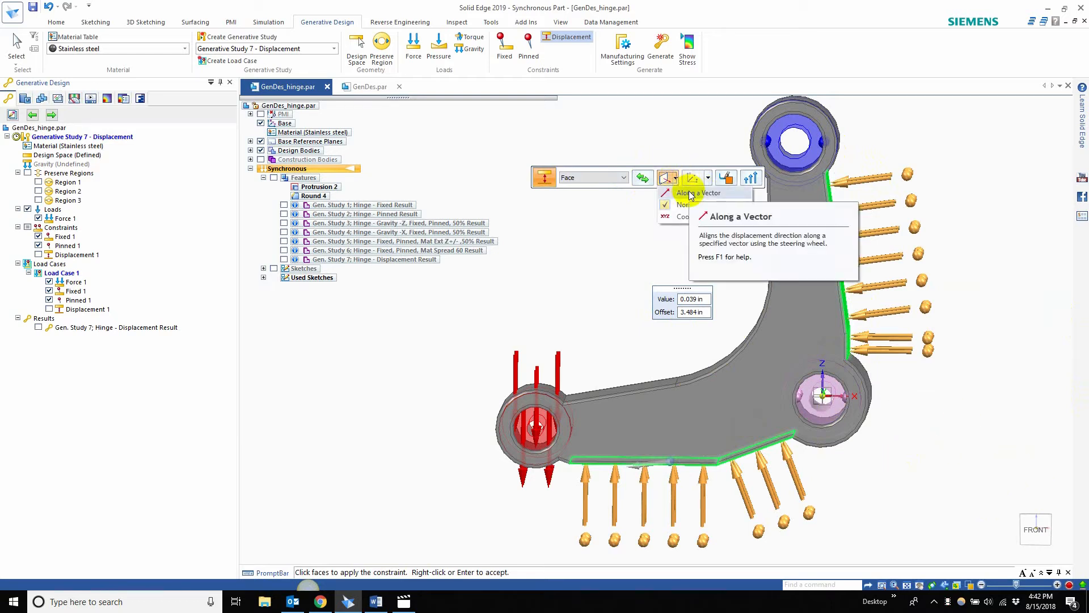
left_click(666, 248)
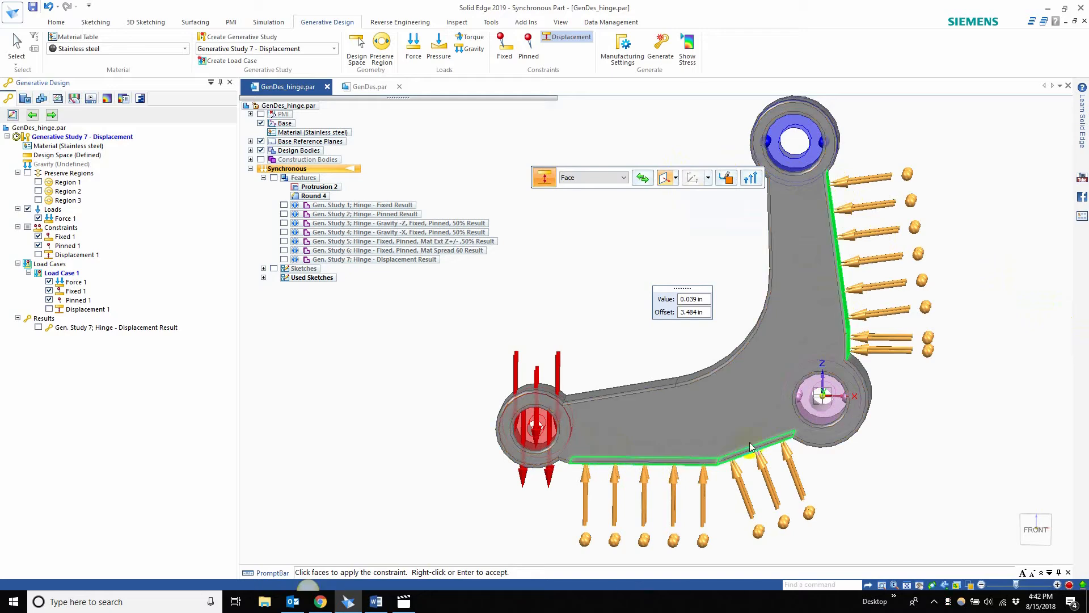
mouse_move(943, 226)
middle_mouse_down()
mouse_move(870, 202)
mouse_move(871, 226)
mouse_move(921, 221)
mouse_move(971, 279)
mouse_move(966, 243)
middle_mouse_up()
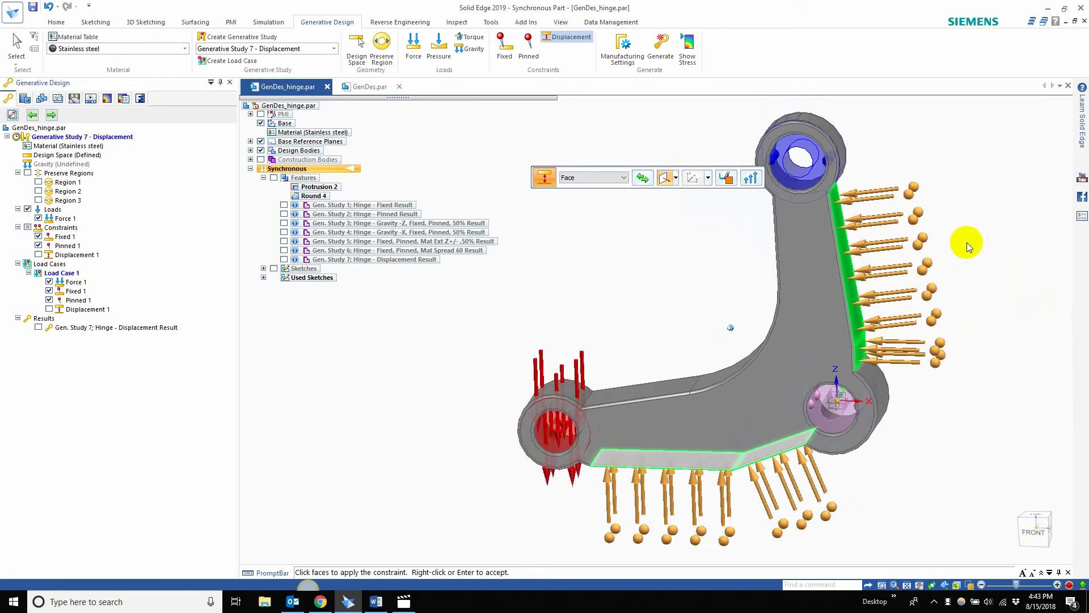
middle_click_drag(753, 365, 929, 380)
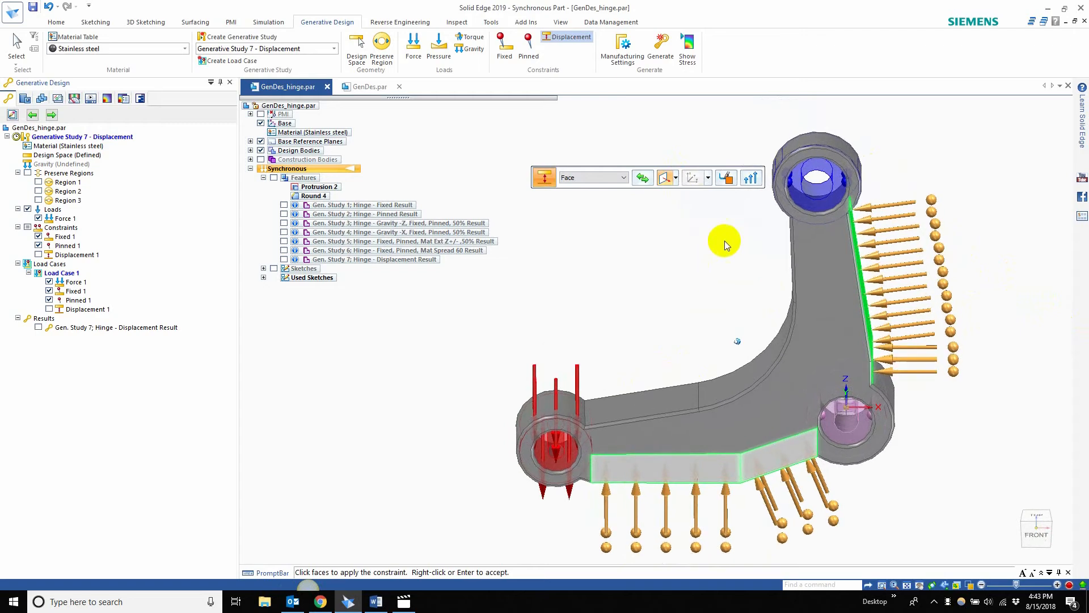
Step: Review the displacement constraint's colour choices, set its symbols to the largest size and densest spacing, and accept the constraint
left_click(725, 178)
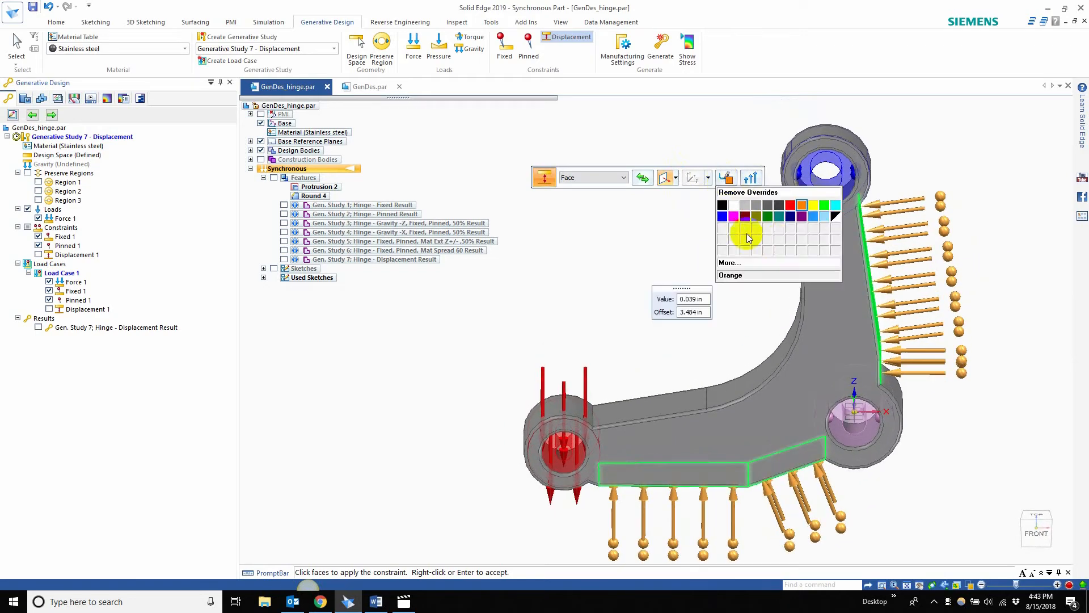
left_click(683, 227)
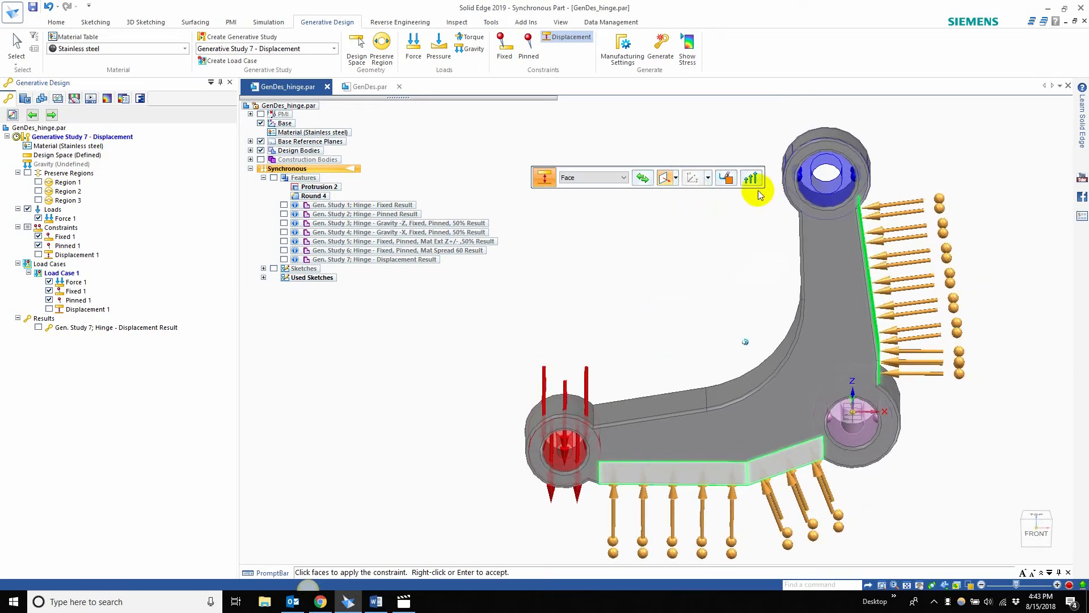
left_click(751, 179)
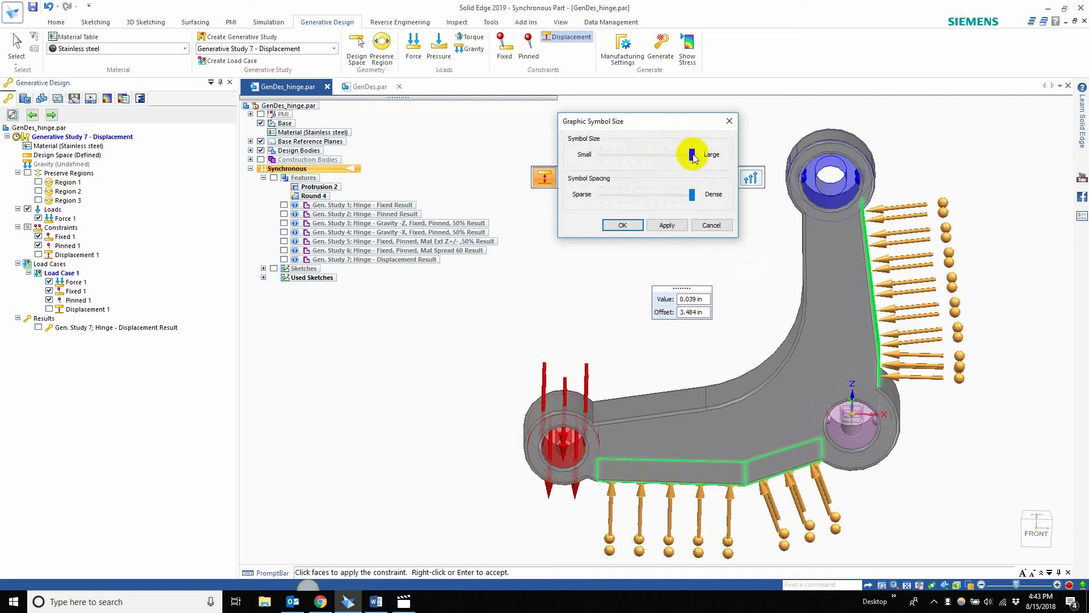
left_click_drag(691, 155, 681, 156)
left_click_drag(713, 159, 713, 159)
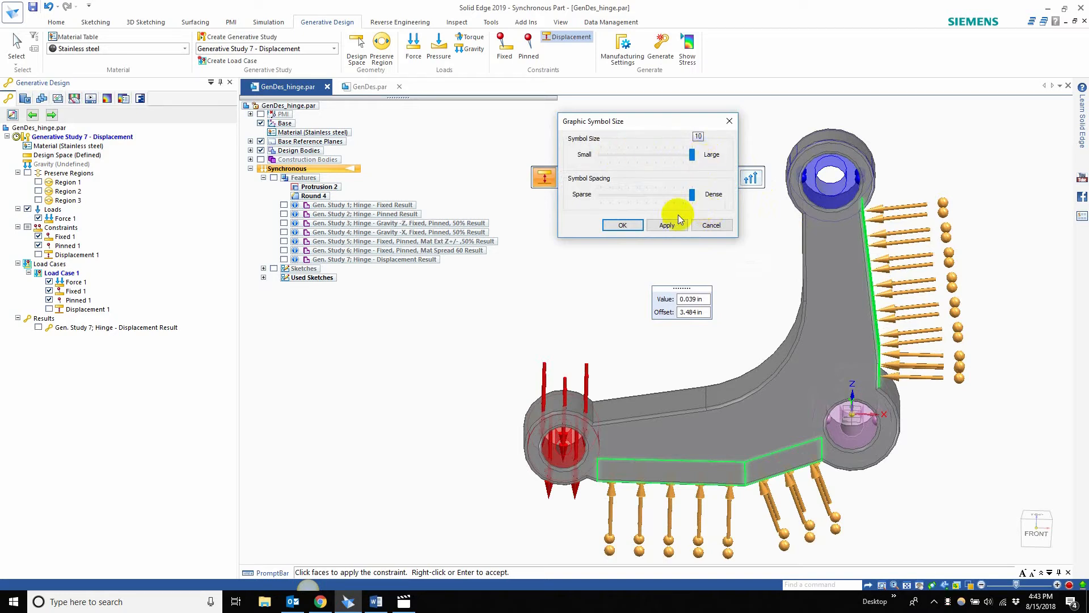
left_click(628, 223)
right_click(667, 244)
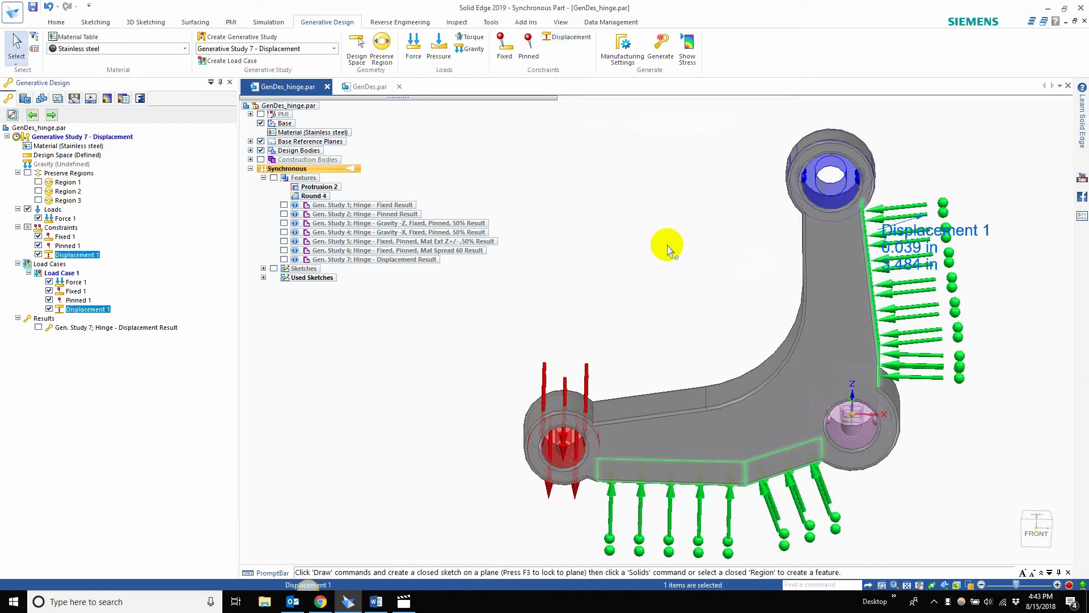
Step: Show the Gen. Study 7 displacement result without the design bodies and display its stress on the hinge
middle_click_drag(667, 245, 601, 154)
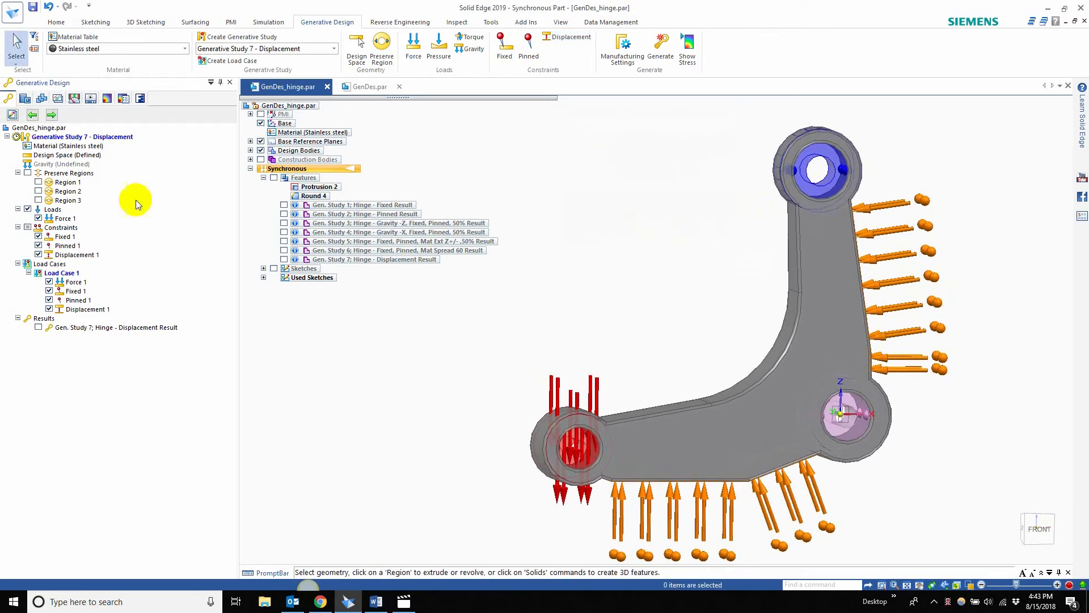
left_click(285, 260)
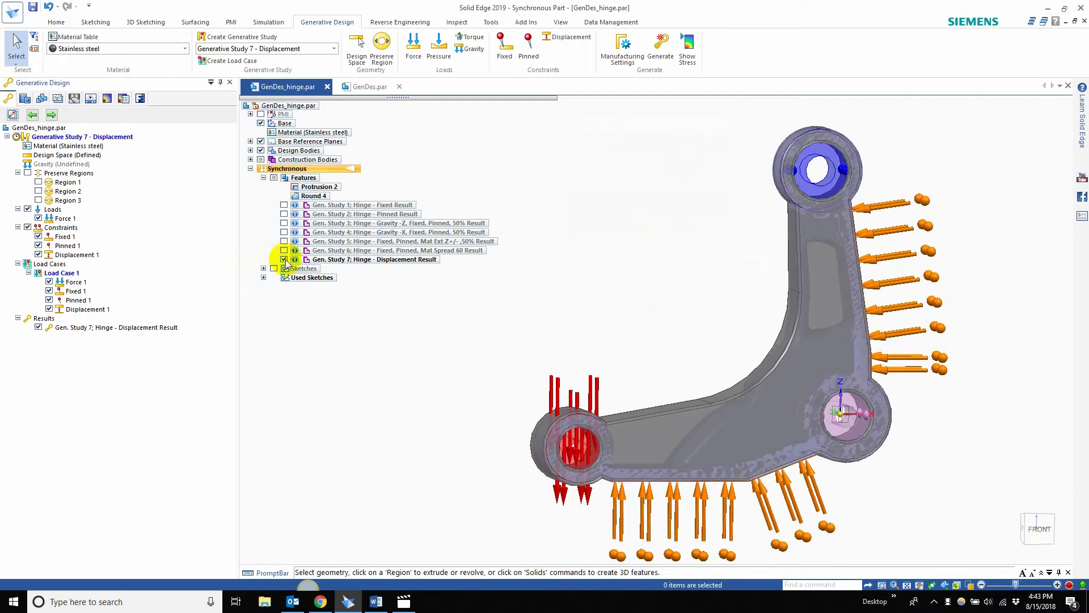
left_click(261, 151)
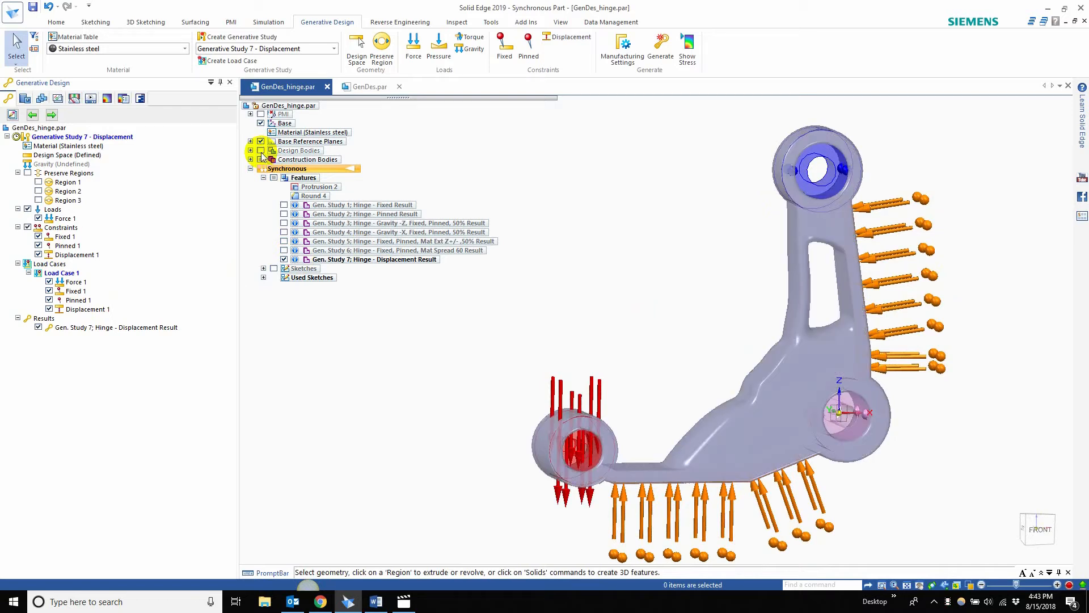
left_click(686, 56)
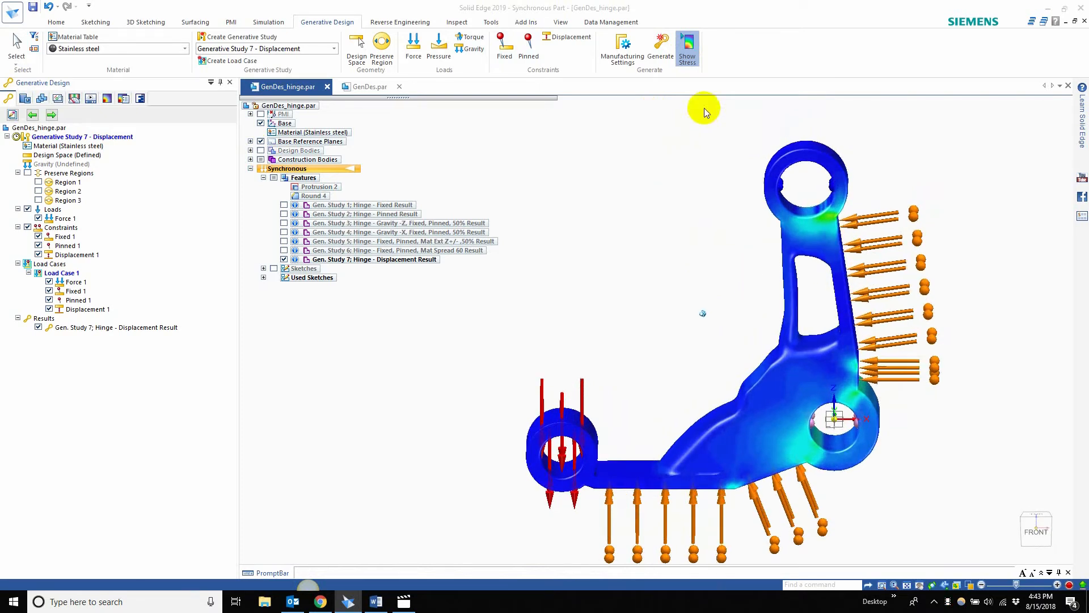
mouse_move(711, 289)
middle_mouse_down()
mouse_move(693, 322)
mouse_move(704, 302)
middle_mouse_up()
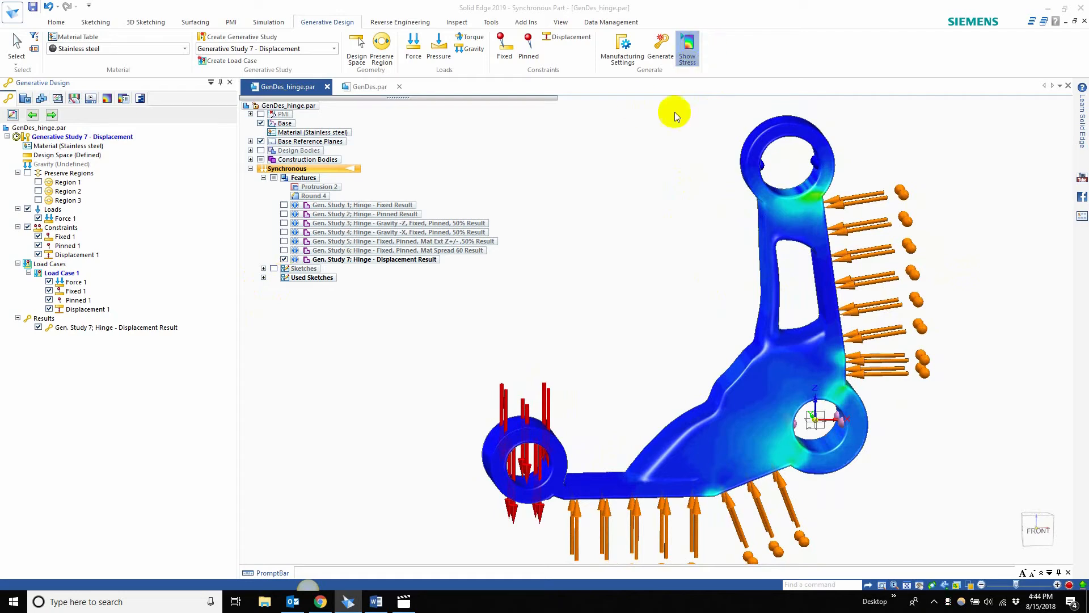
Step: Try to display stress on the Gen. Study 6 result in place of the Study 7 result while Study 7 is active
left_click(285, 250)
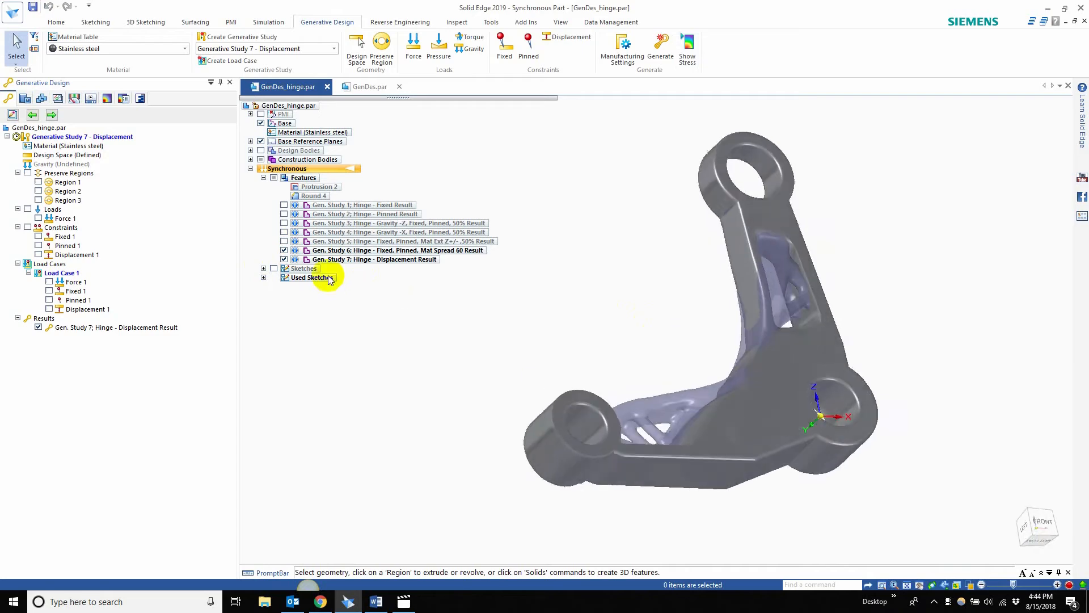
left_click(285, 259)
middle_click_drag(500, 298, 683, 128)
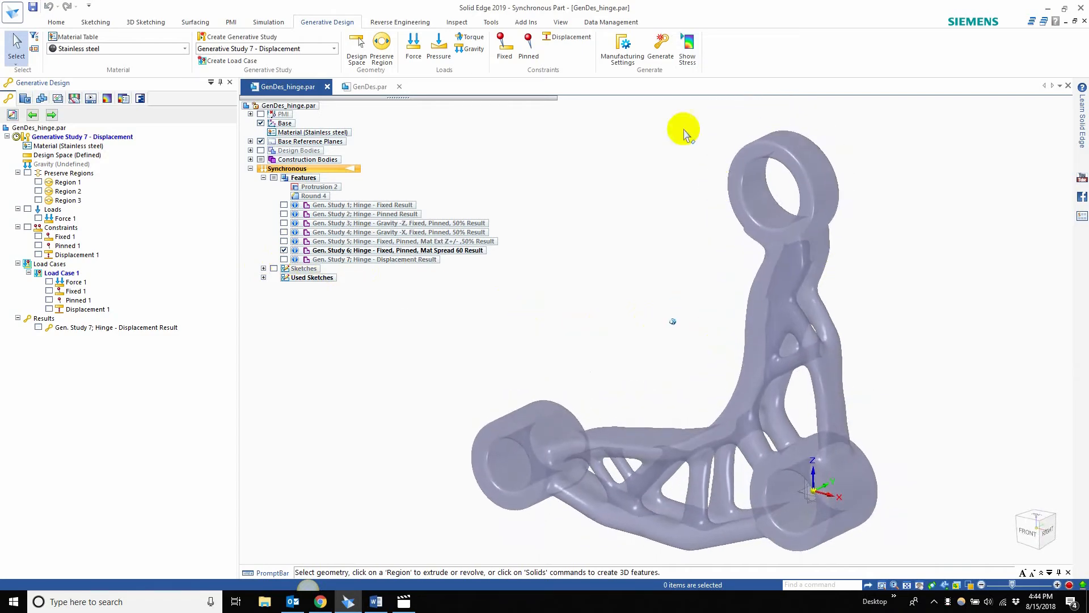
left_click(689, 50)
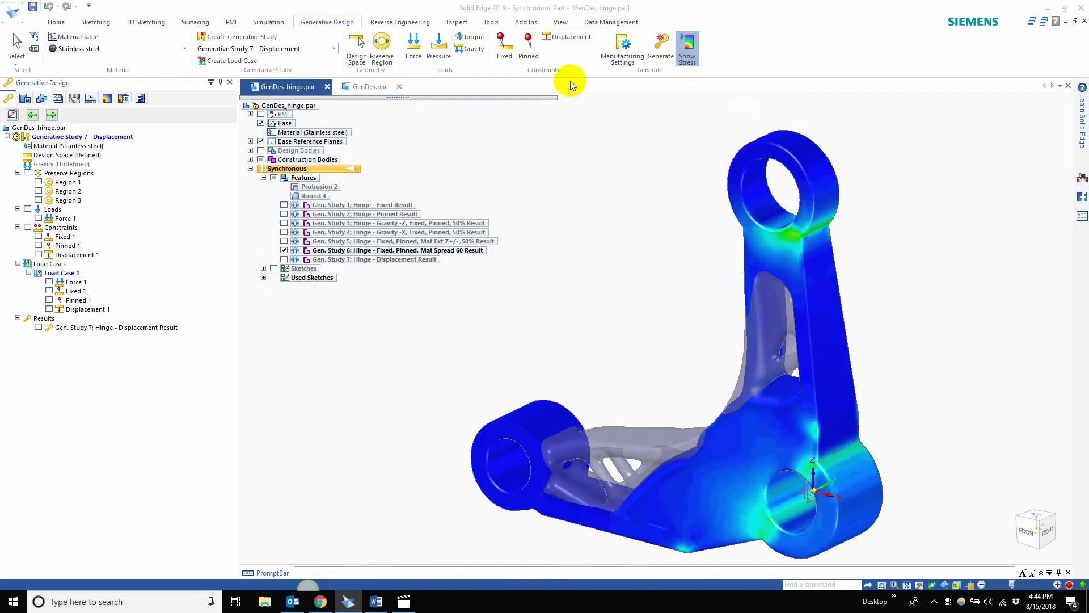
left_click(697, 66)
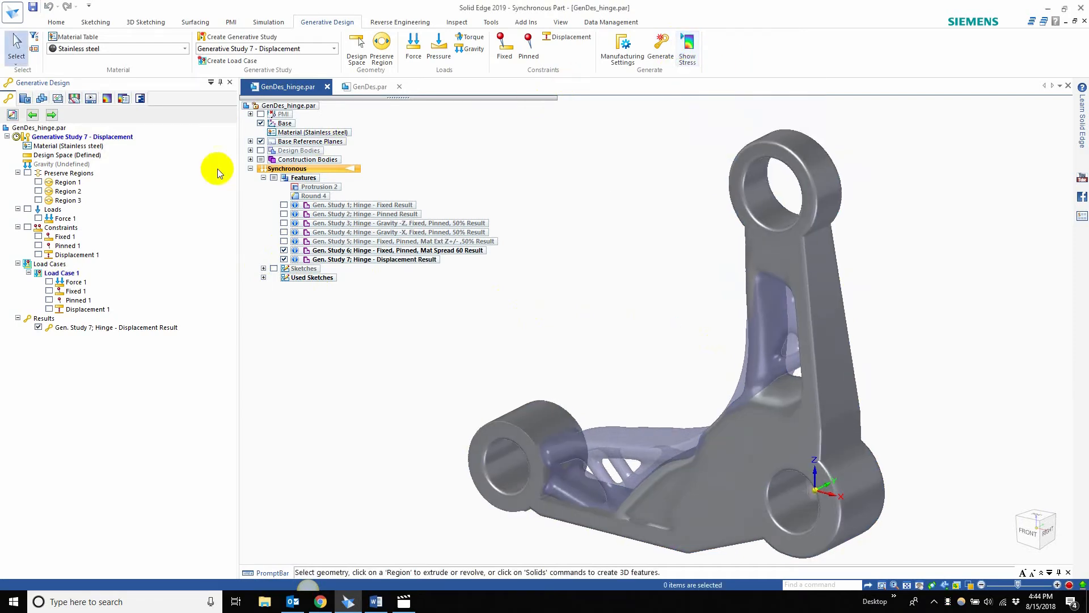
Step: Activate Generative Study 6, hide the Study 7 result and examine the stress on the Mat Spread 60 result
left_click(36, 115)
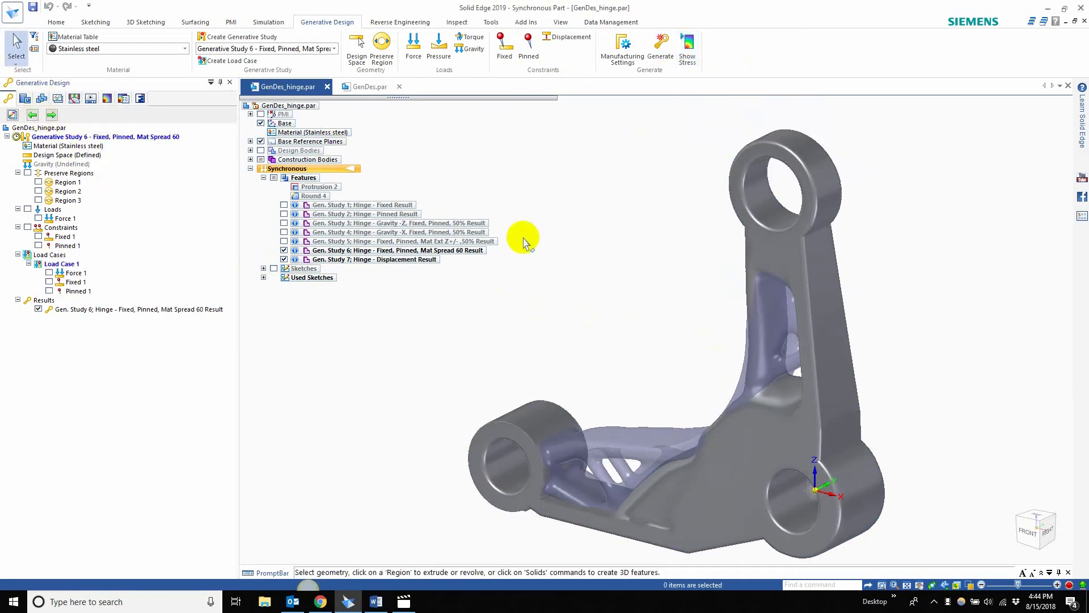
left_click(283, 259)
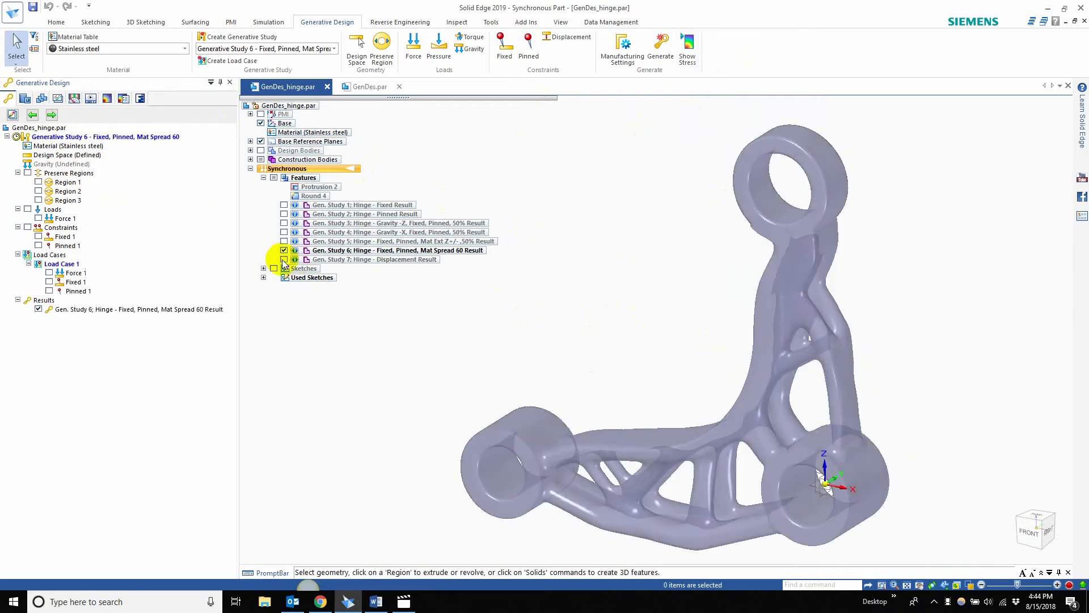
left_click(687, 46)
middle_click_drag(802, 176, 838, 256)
left_click(582, 177)
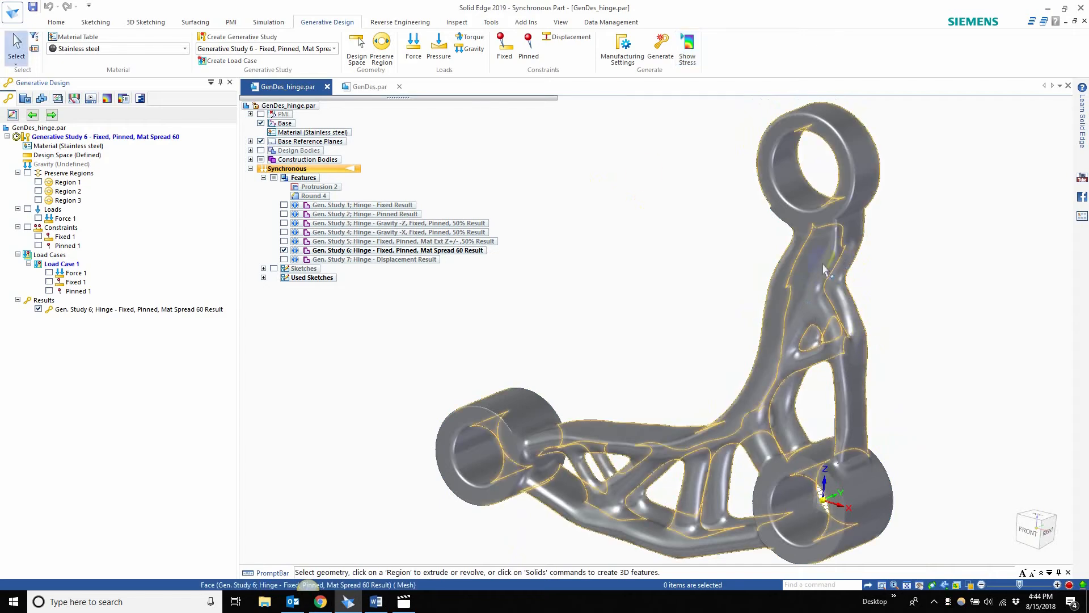
Step: Switch back to Generative Study 7, show its result instead of Study 6's, and inspect the stress from several angles
left_click(284, 250)
left_click(51, 116)
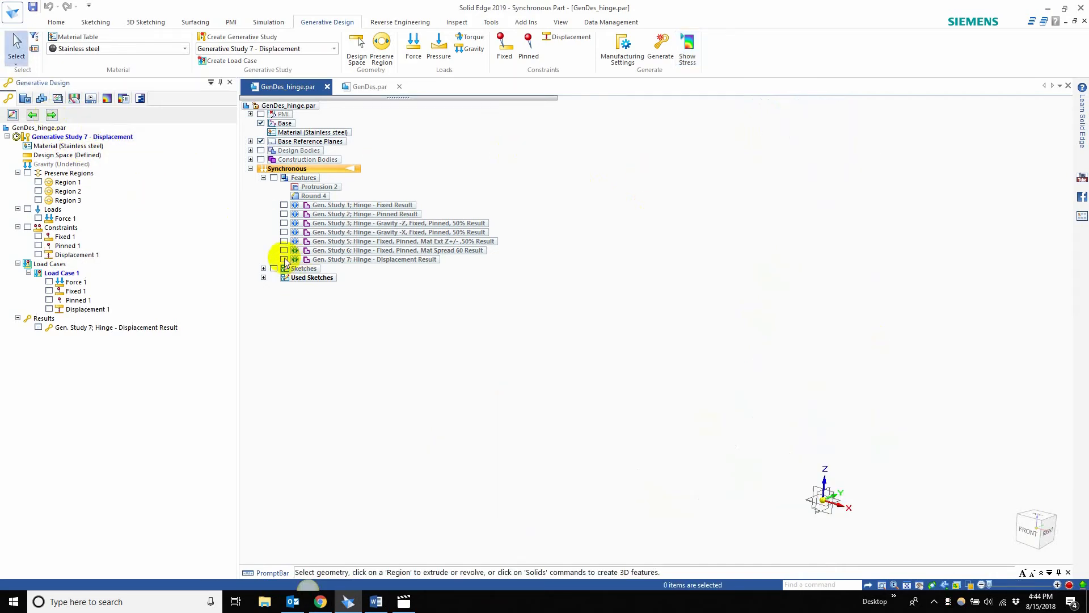
left_click(284, 259)
left_click(687, 50)
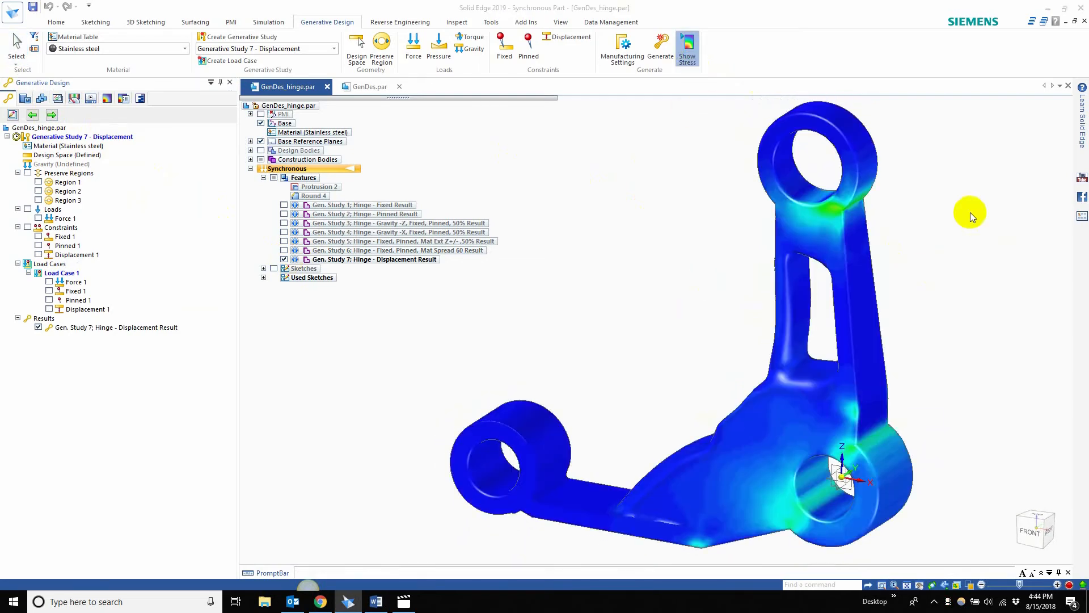
middle_click_drag(840, 375, 740, 331)
key("ctrl+f")
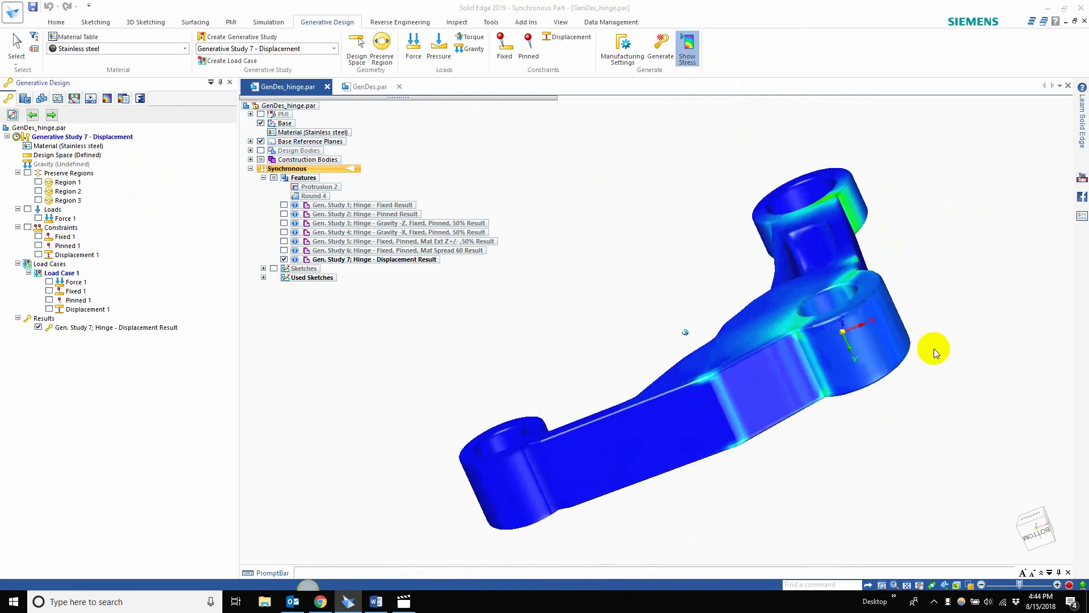
middle_click_drag(819, 278, 783, 267)
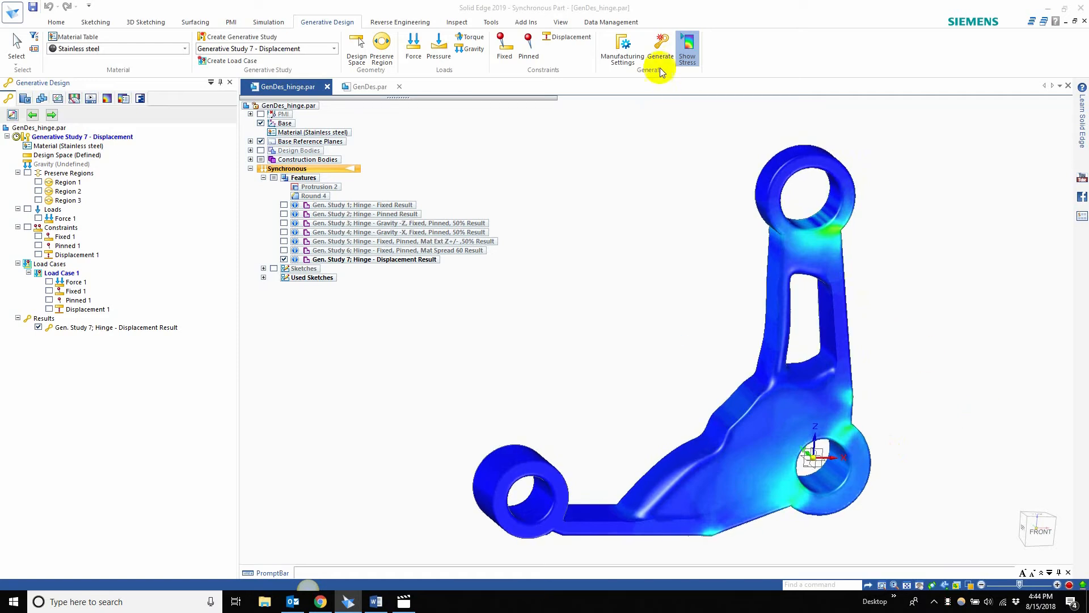
Step: Leave the stress view, try a target mass of 8000.00 lbm in the Generate Study settings, and close them without generating
left_click(658, 45)
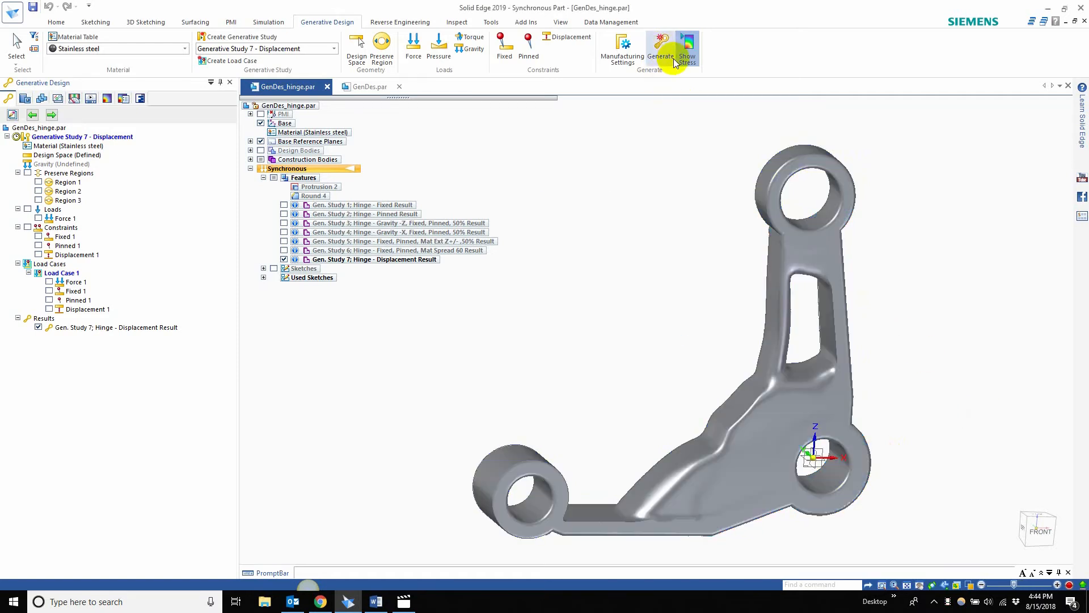
left_click(651, 46)
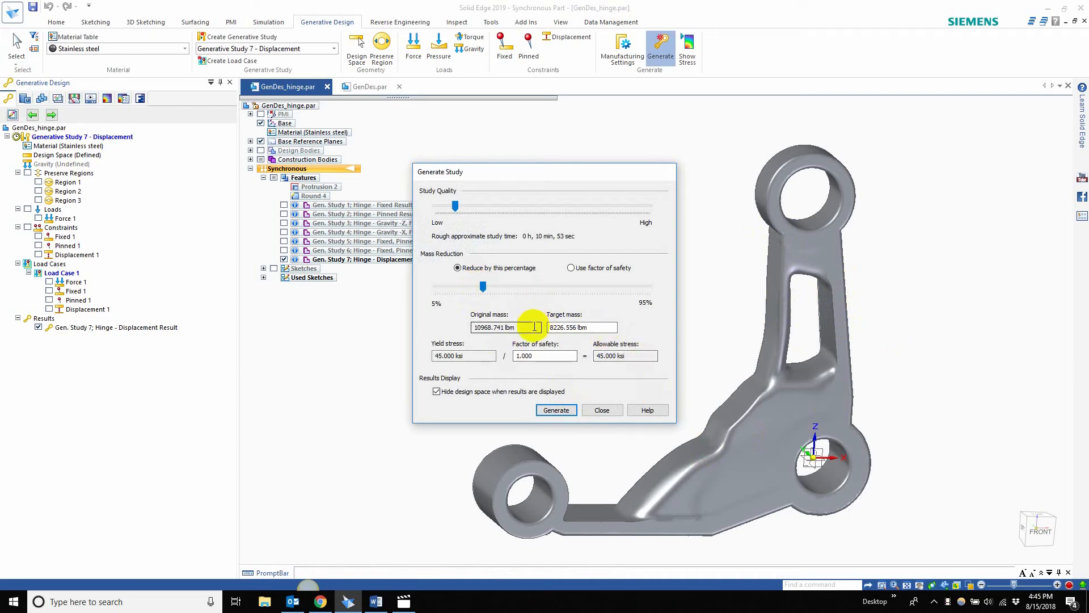
left_click_drag(533, 328, 418, 336)
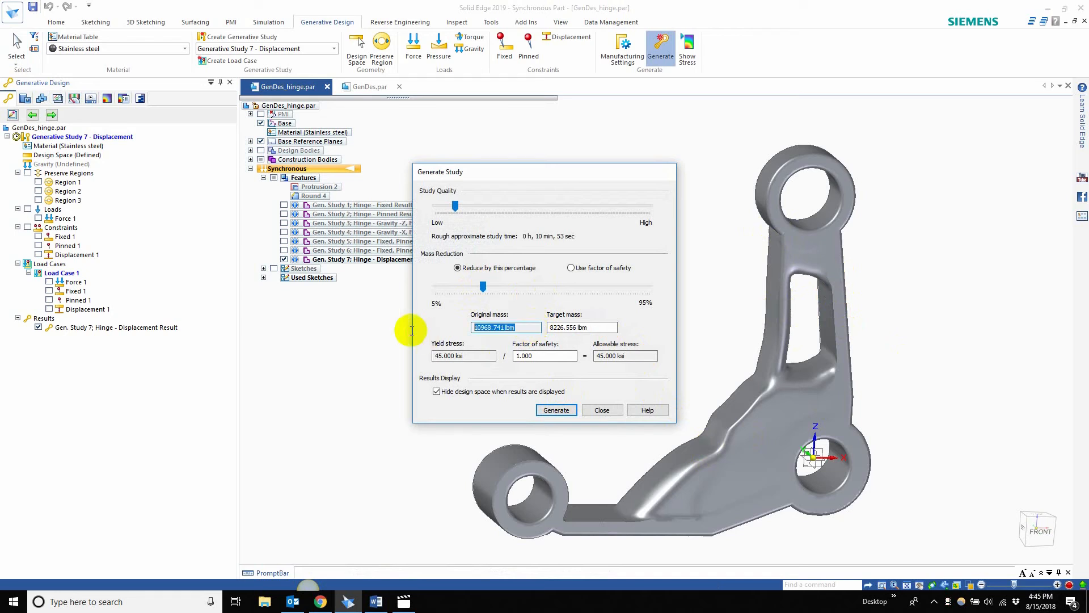
left_click(612, 326)
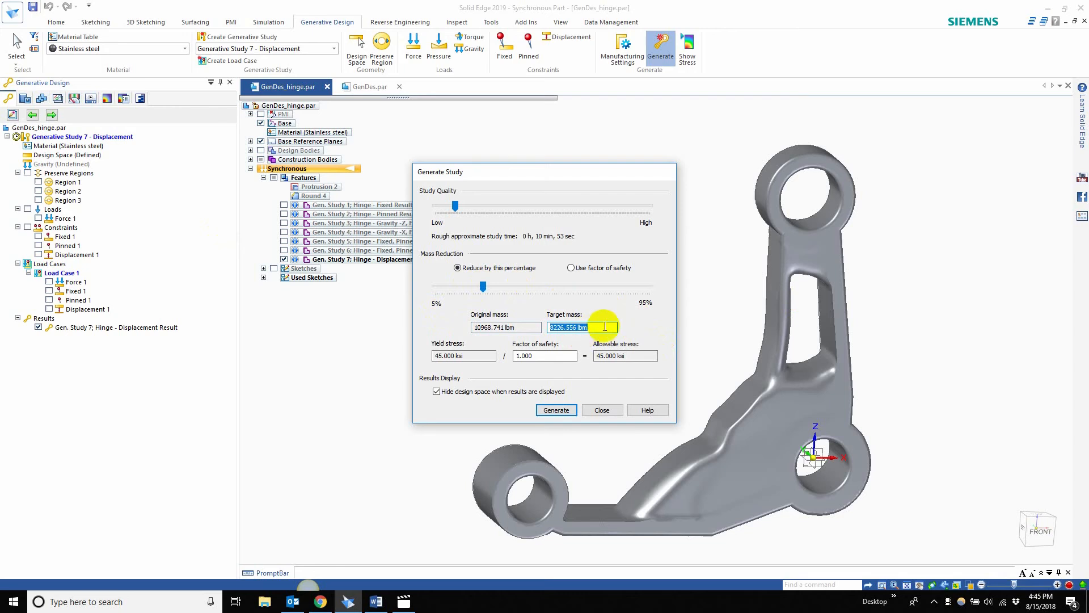
left_click(560, 328)
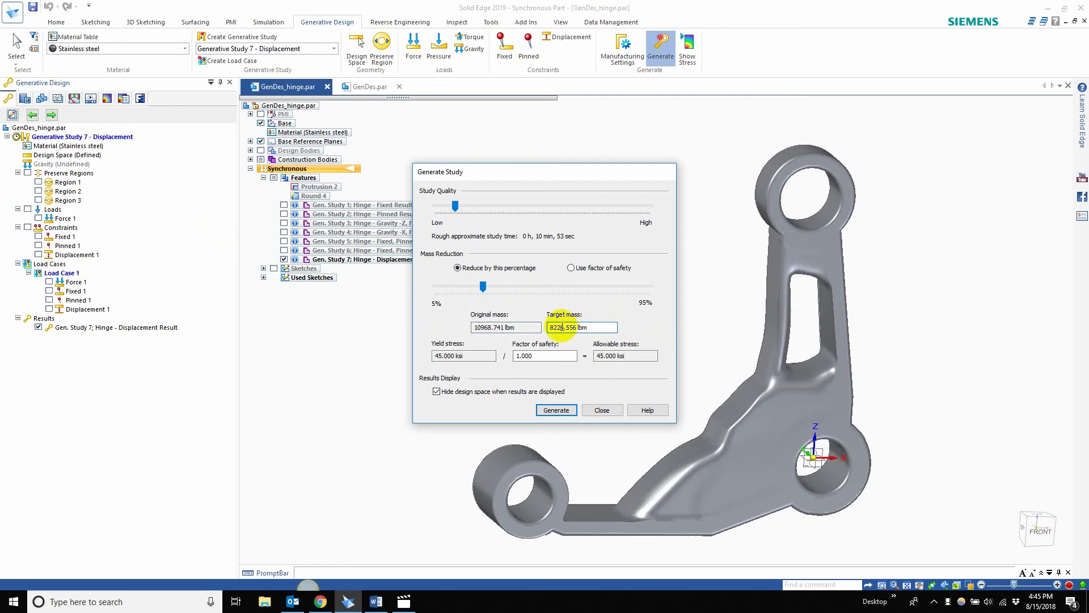
left_click_drag(575, 328, 456, 322)
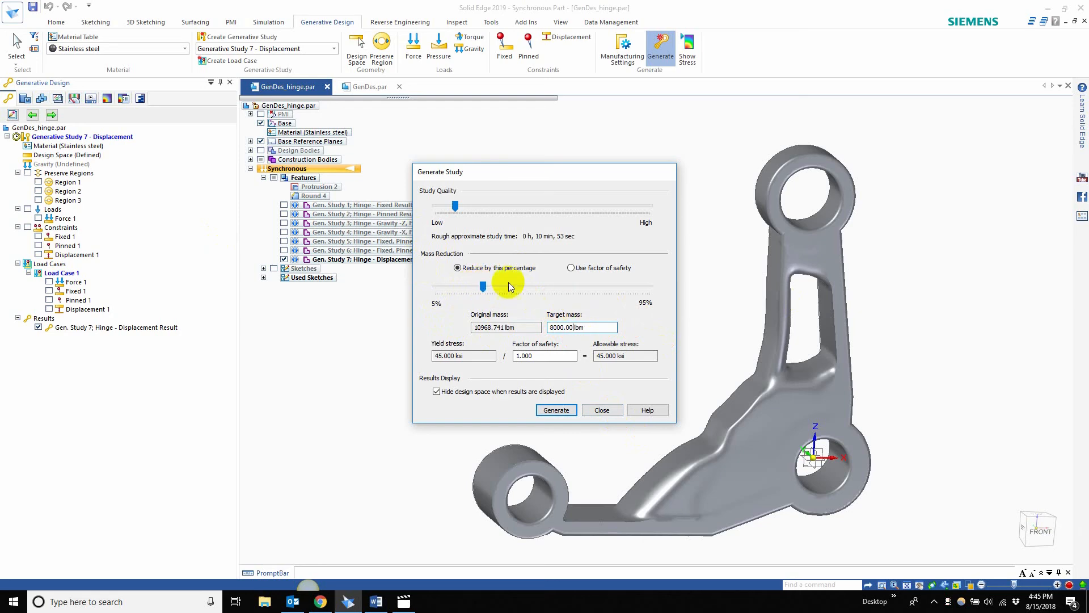
left_click(611, 410)
Step: Display the stress on the Study 7 result again, and look briefly at the GenDes.par document before returning to the hinge
middle_click_drag(656, 312, 595, 118)
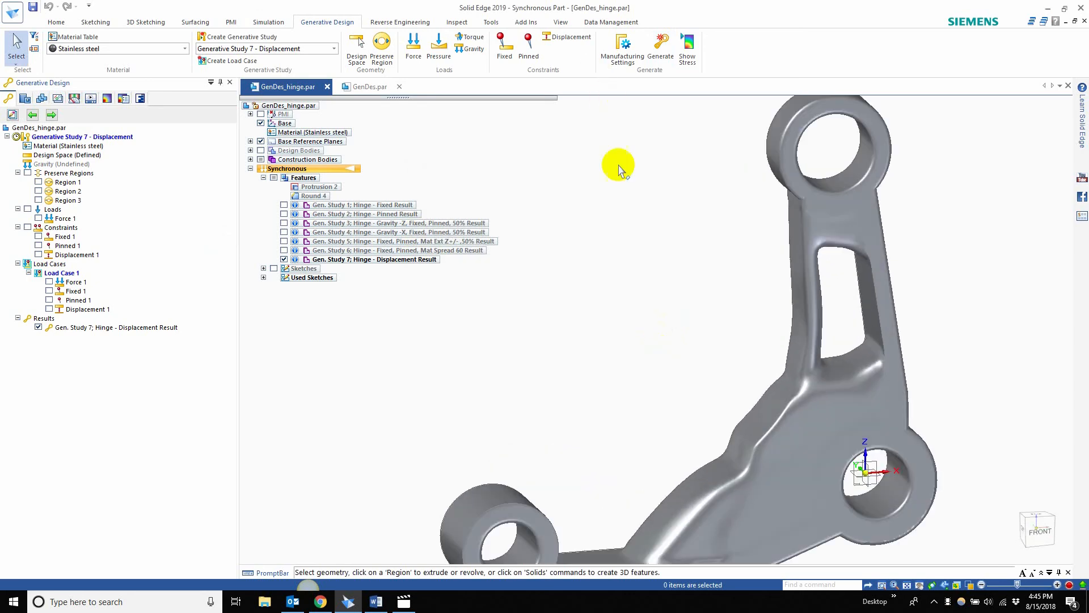
scroll(615, 167, "down", 5)
scroll(616, 170, "up", 4)
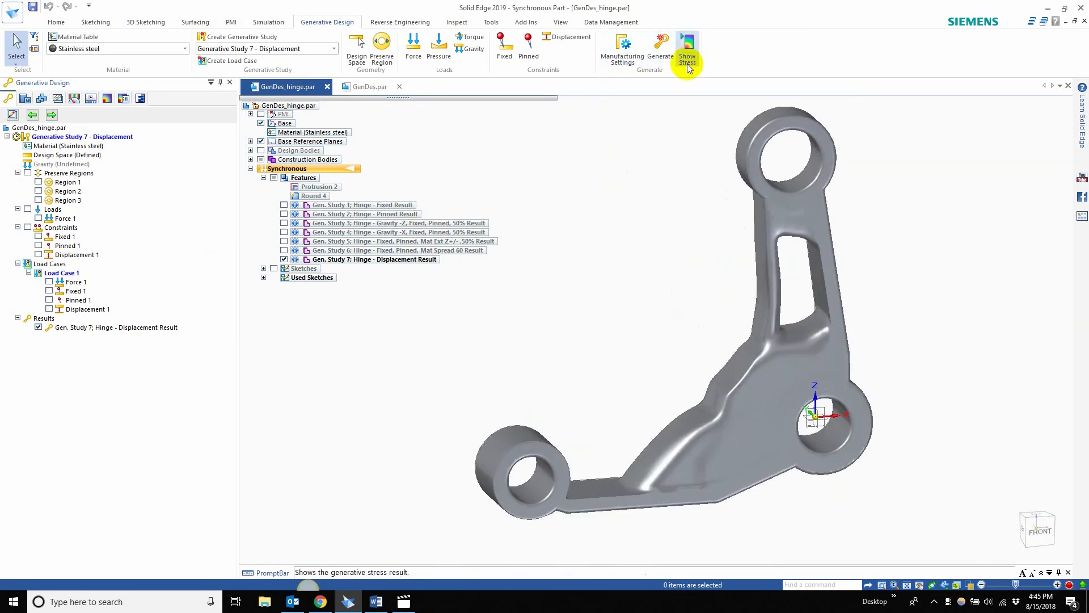
left_click(687, 48)
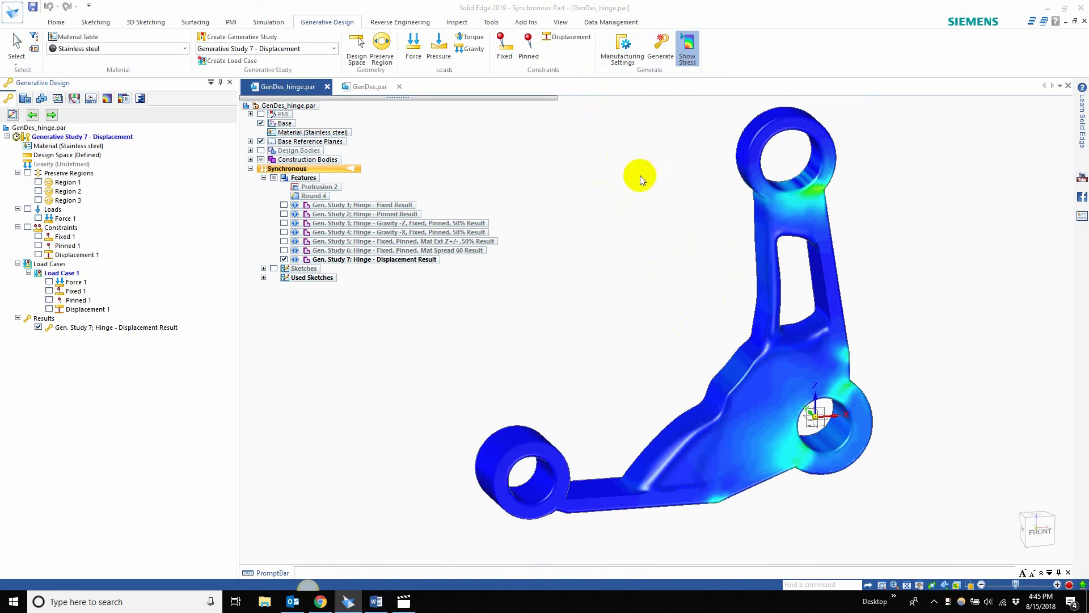
left_click(356, 86)
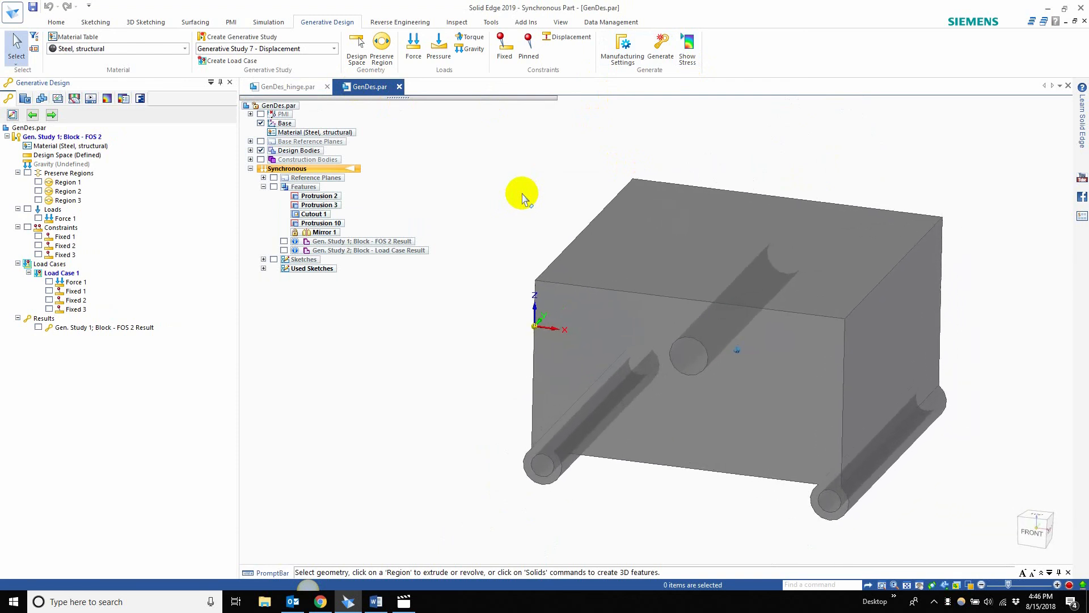
left_click(289, 87)
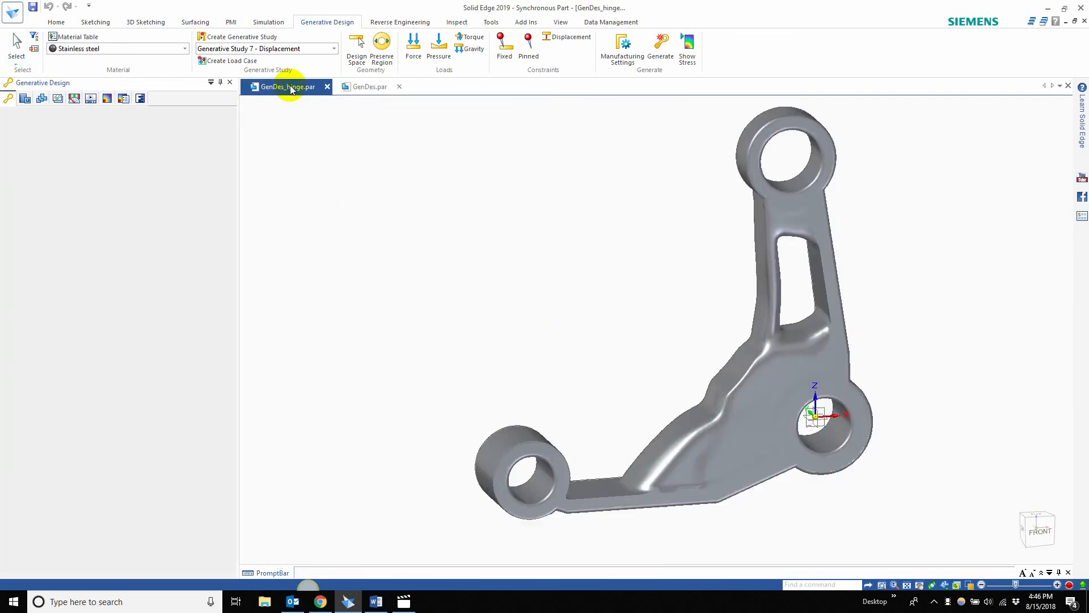